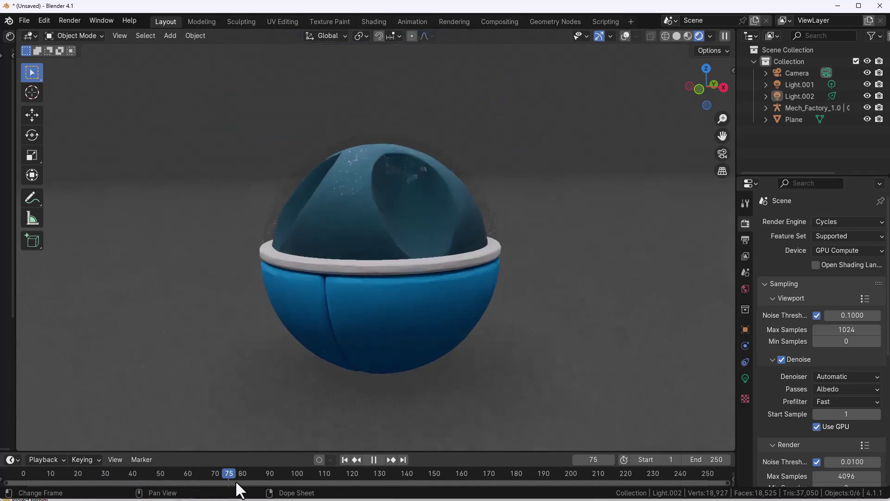
Scrub the mech animation back to frame 12, stop playback and inspect the opened mech from another angle
{"action": "left_click_drag", "start_coordinate": [140, 475], "coordinate": [56, 475]}
{"action": "key", "text": "space"}
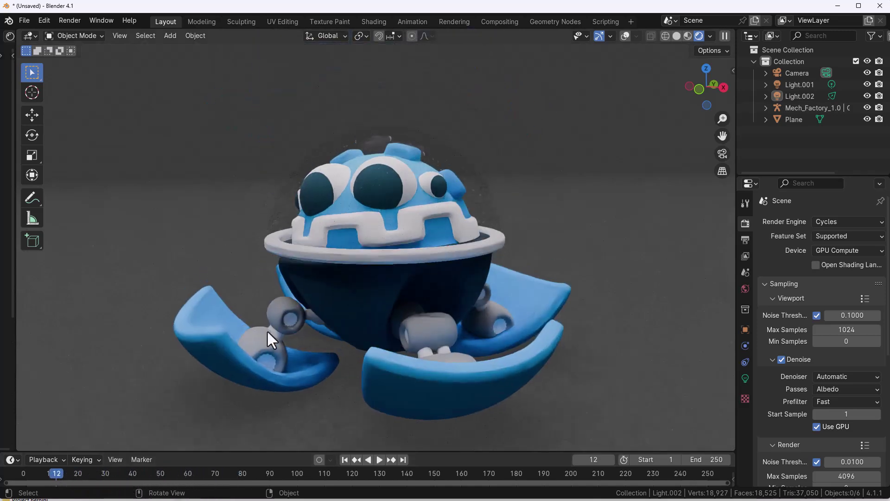
{"action": "middle_click_drag", "start_coordinate": [267, 330], "coordinate": [340, 331]}
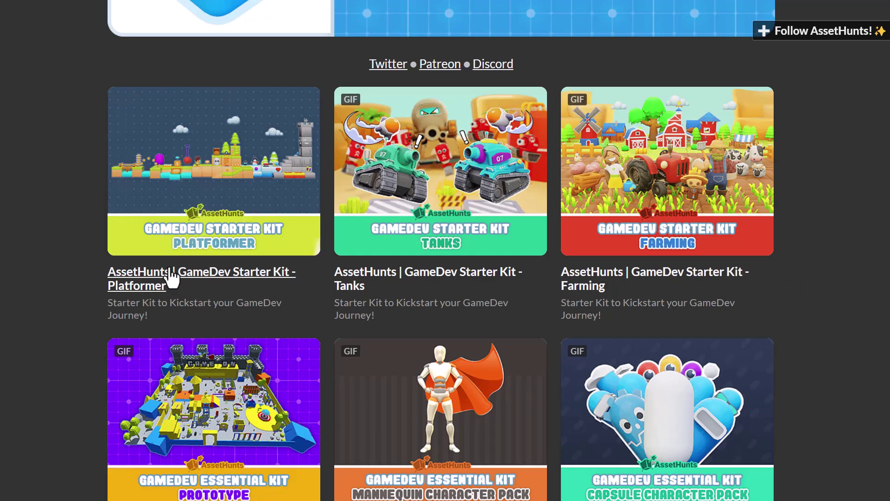
On the AssetHunts itch.io page, open the Capsule Character Pack, look over its description and return to the asset list
{"action": "scroll", "coordinate": [630, 199], "scroll_direction": "down", "scroll_amount": 4}
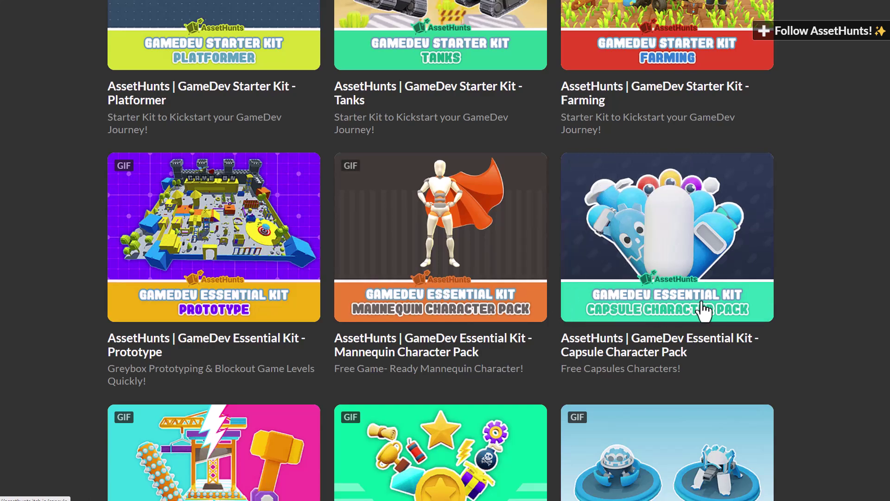
{"action": "left_click", "coordinate": [705, 255]}
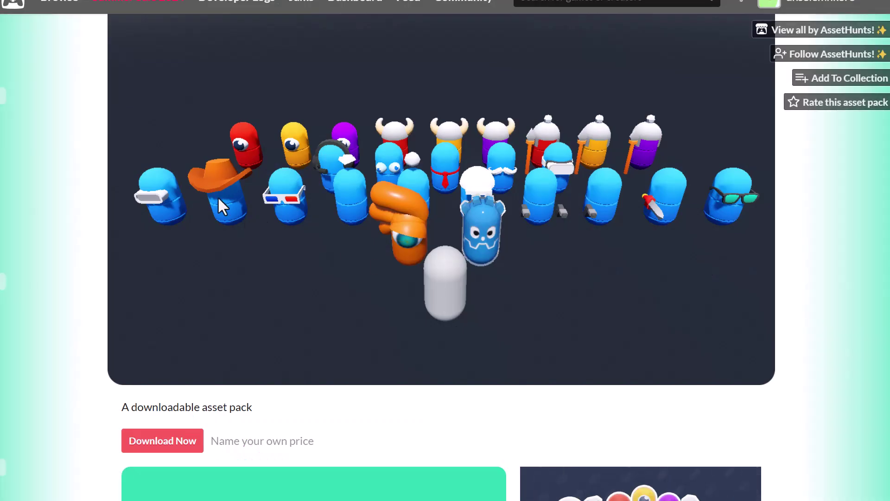
{"action": "scroll", "coordinate": [519, 227], "scroll_direction": "down", "scroll_amount": 5}
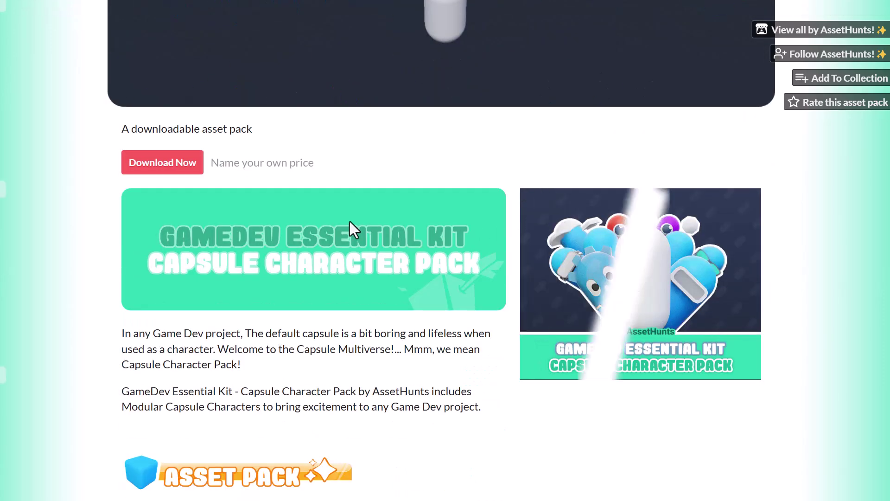
{"action": "key", "text": "alt+Left"}
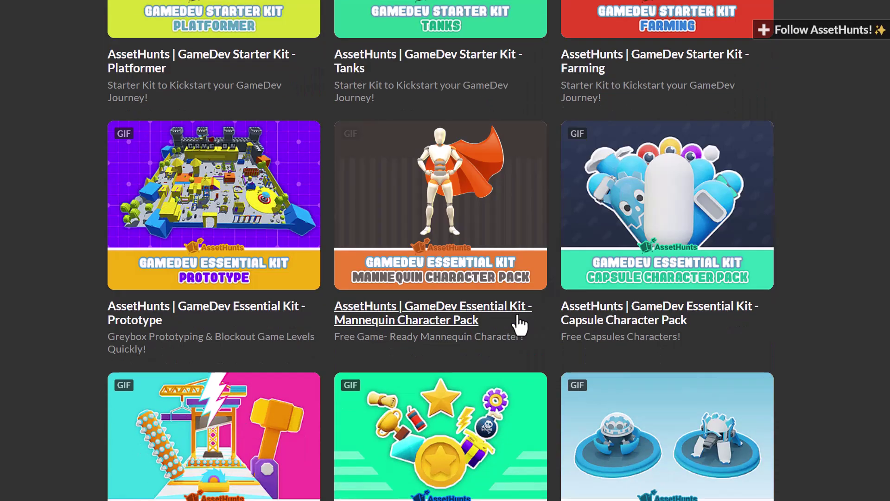
Browse the AssetHunts asset packs and open the Game-Ready Kit - Mech Factory 1.0 page
{"action": "scroll", "coordinate": [520, 266], "scroll_direction": "down", "scroll_amount": 4}
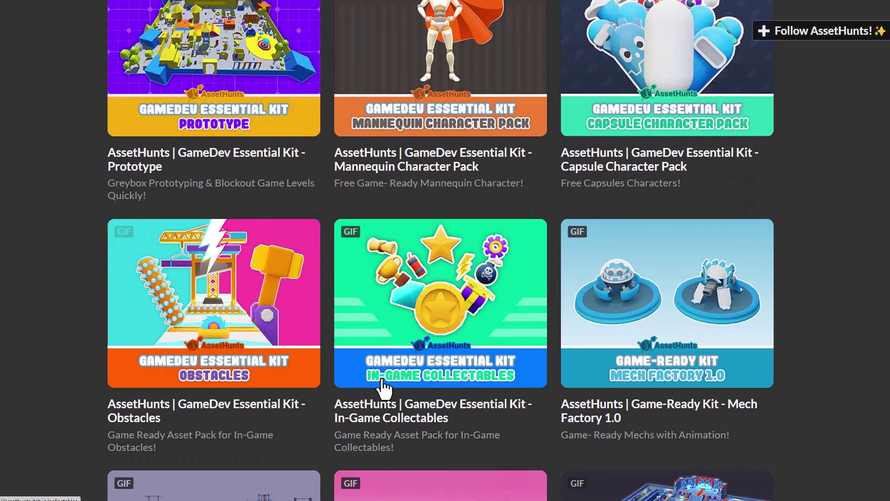
{"action": "scroll", "coordinate": [408, 401], "scroll_direction": "up", "scroll_amount": 2}
{"action": "scroll", "coordinate": [408, 401], "scroll_direction": "down", "scroll_amount": 5}
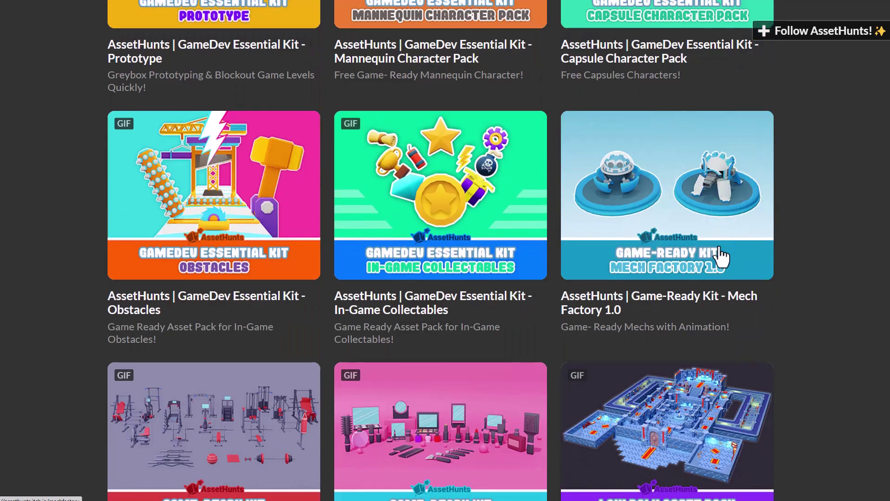
{"action": "scroll", "coordinate": [661, 286], "scroll_direction": "down", "scroll_amount": 2}
{"action": "scroll", "coordinate": [217, 388], "scroll_direction": "up", "scroll_amount": 1}
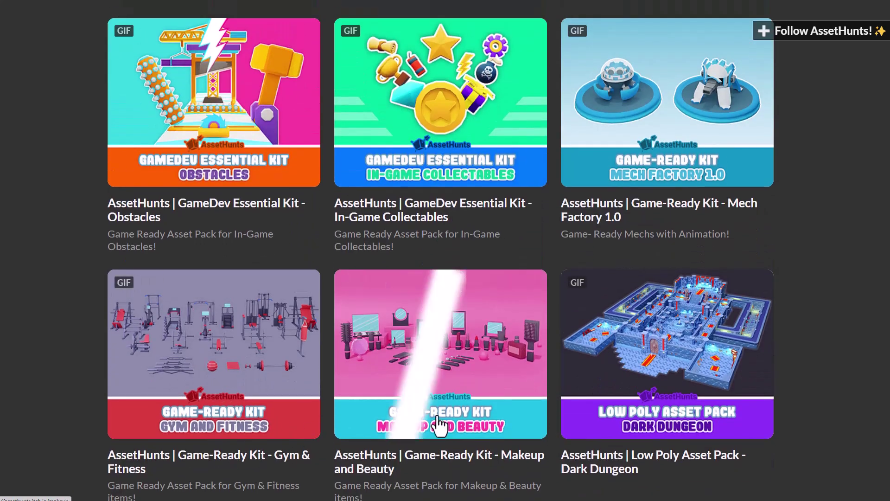
{"action": "scroll", "coordinate": [626, 218], "scroll_direction": "up", "scroll_amount": 2}
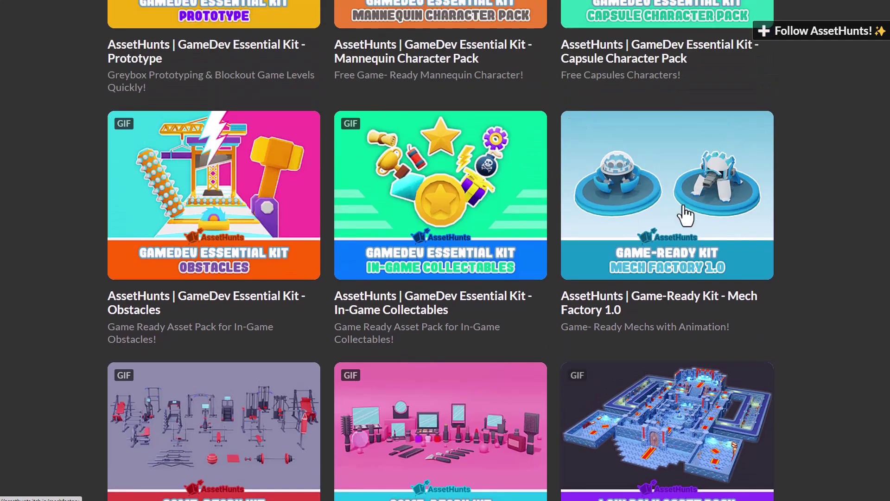
{"action": "left_click", "coordinate": [683, 206]}
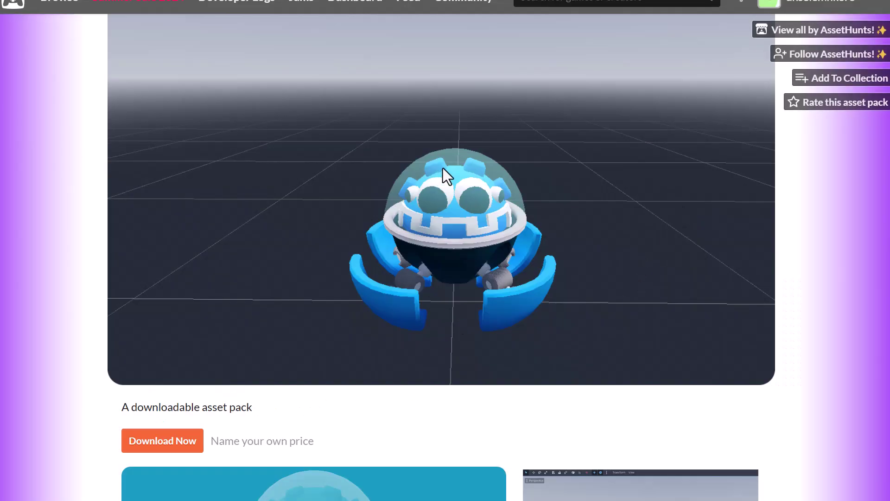
Review the Mech Factory 1.0 features, roadmap and the animation lists of Gorb-07 and Killer Capsule-01
{"action": "scroll", "coordinate": [411, 211], "scroll_direction": "down", "scroll_amount": 10}
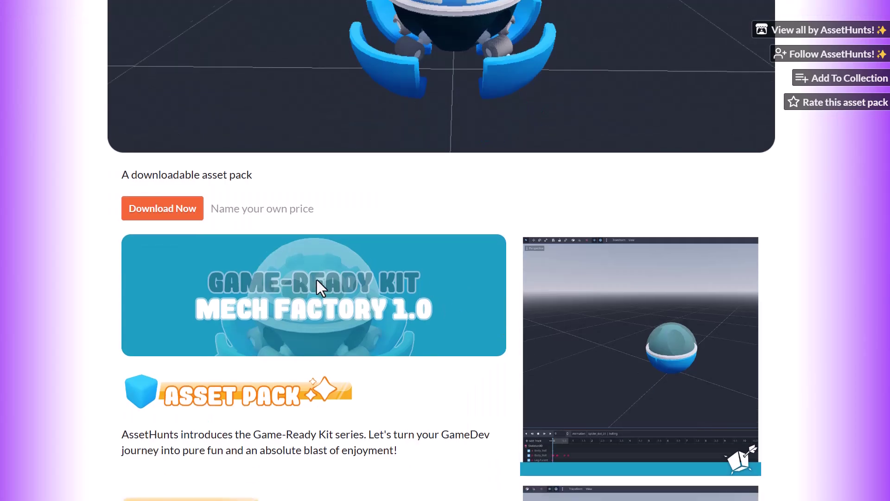
{"action": "scroll", "coordinate": [649, 318], "scroll_direction": "down", "scroll_amount": 6}
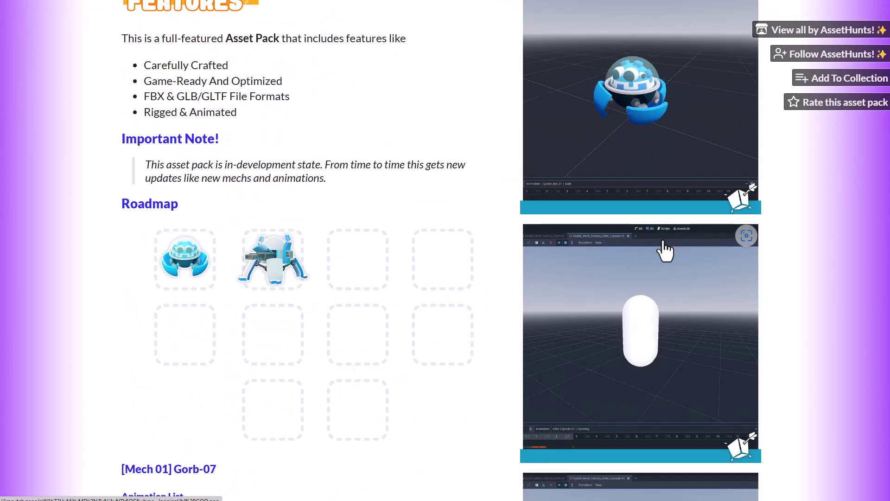
{"action": "scroll", "coordinate": [439, 235], "scroll_direction": "down", "scroll_amount": 12}
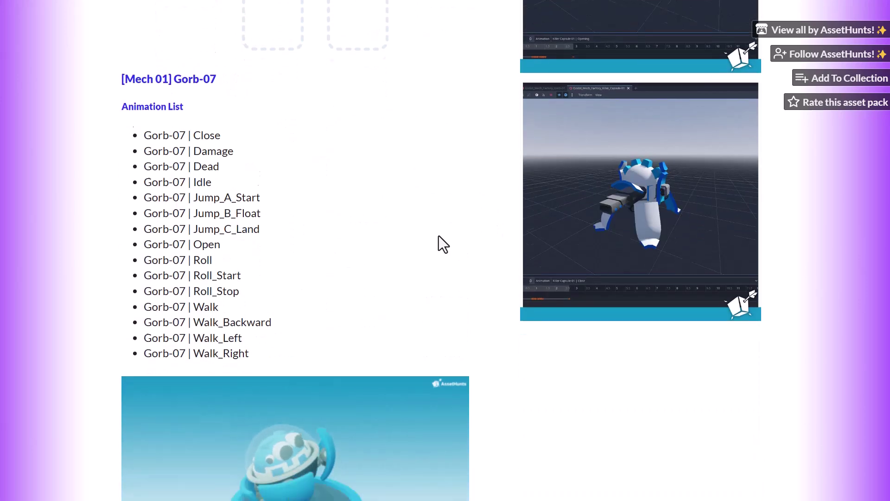
{"action": "scroll", "coordinate": [438, 238], "scroll_direction": "up", "scroll_amount": 1}
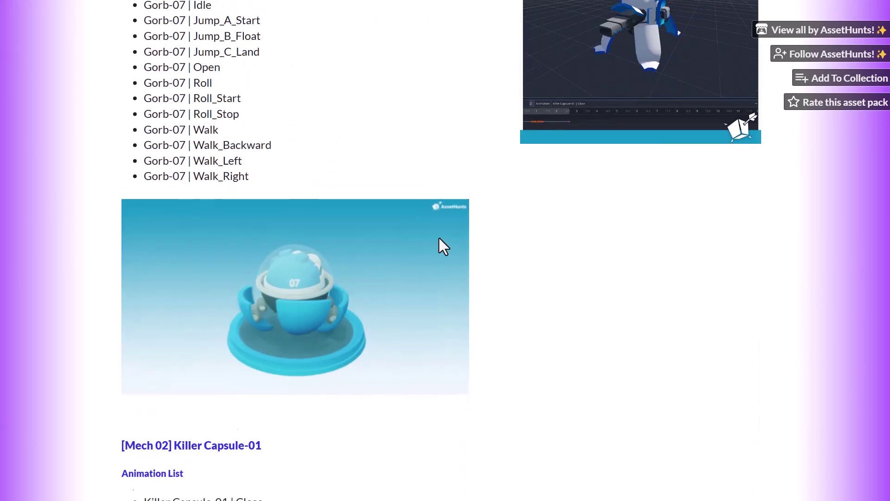
{"action": "scroll", "coordinate": [442, 248], "scroll_direction": "down", "scroll_amount": 4}
{"action": "scroll", "coordinate": [443, 249], "scroll_direction": "down", "scroll_amount": 7}
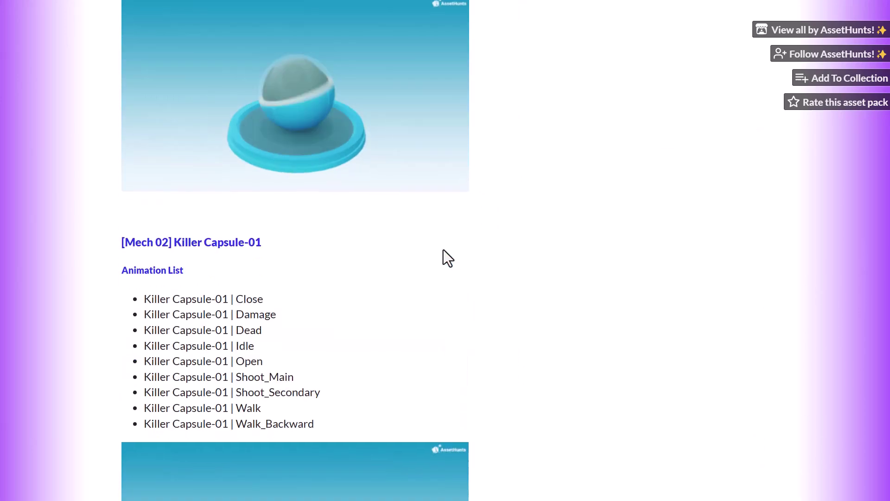
{"action": "scroll", "coordinate": [444, 250], "scroll_direction": "down", "scroll_amount": 6}
{"action": "scroll", "coordinate": [464, 222], "scroll_direction": "up", "scroll_amount": 15}
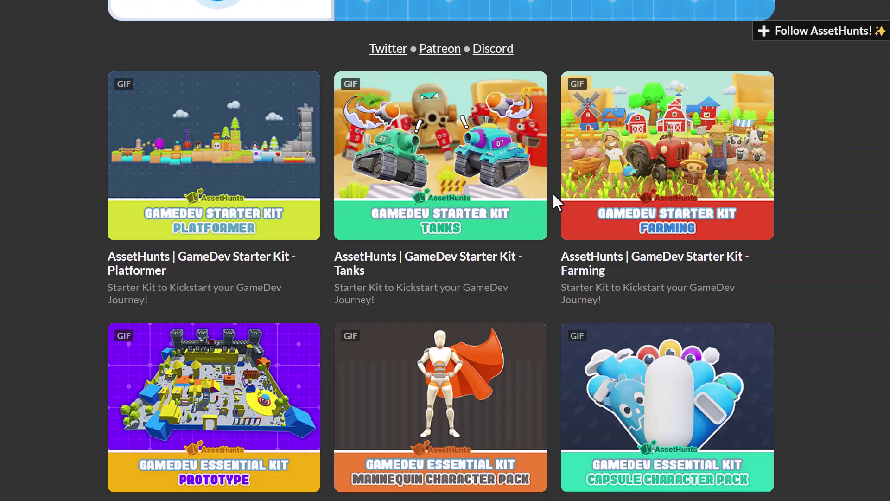
Open the Low Poly Asset Pack - Dark Dungeon page, review its license, features and level design demo, and return to the asset list
{"action": "scroll", "coordinate": [551, 194], "scroll_direction": "down", "scroll_amount": 13}
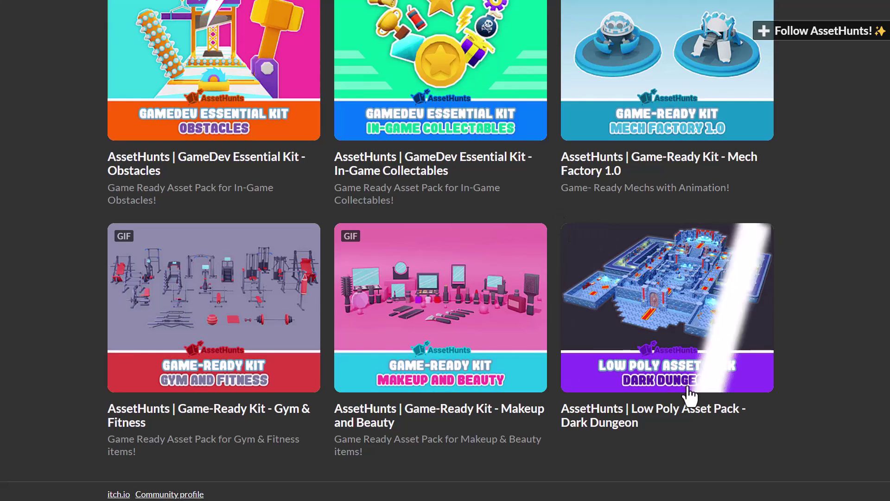
{"action": "left_click", "coordinate": [718, 304]}
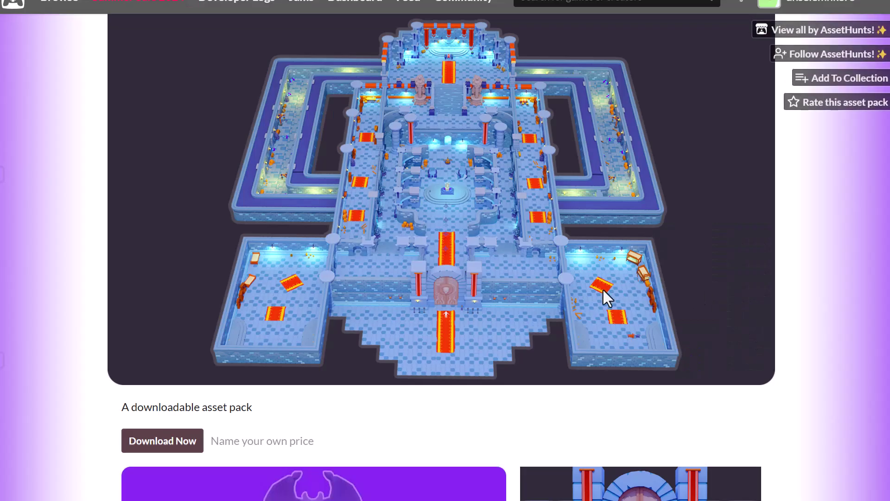
{"action": "scroll", "coordinate": [507, 295], "scroll_direction": "down", "scroll_amount": 7}
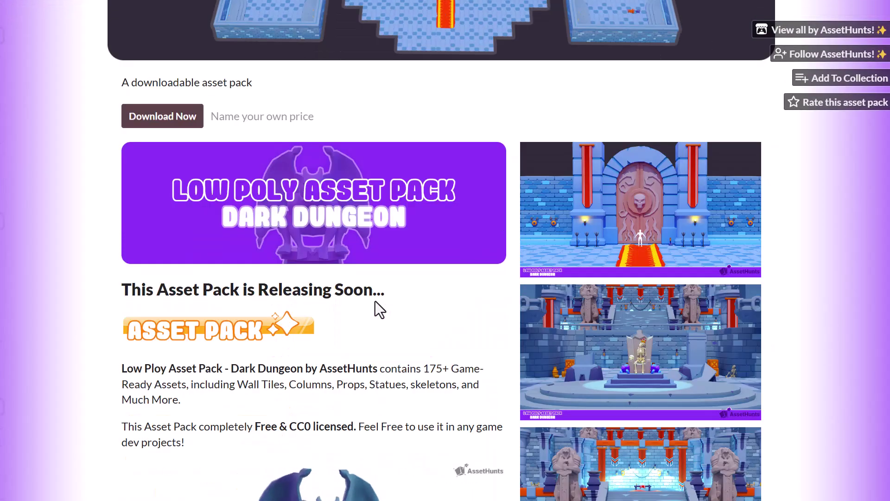
{"action": "scroll", "coordinate": [375, 301], "scroll_direction": "down", "scroll_amount": 8}
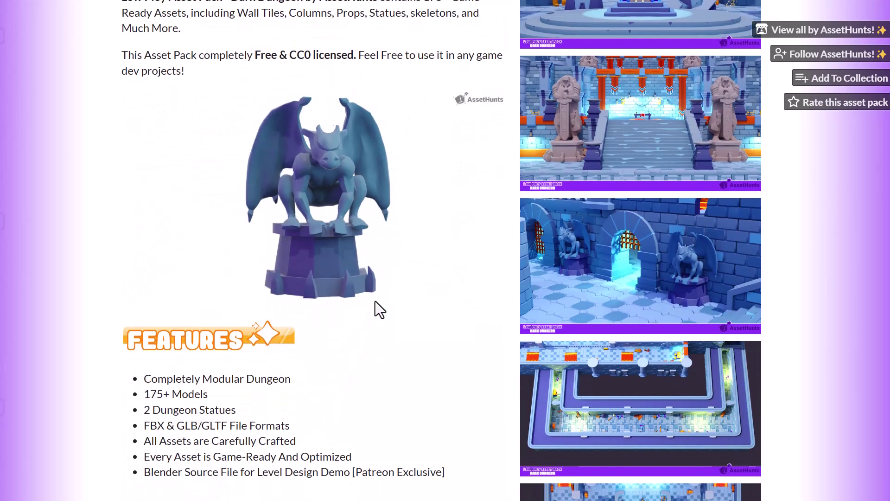
{"action": "scroll", "coordinate": [374, 301], "scroll_direction": "down", "scroll_amount": 3}
{"action": "scroll", "coordinate": [274, 242], "scroll_direction": "down", "scroll_amount": 4}
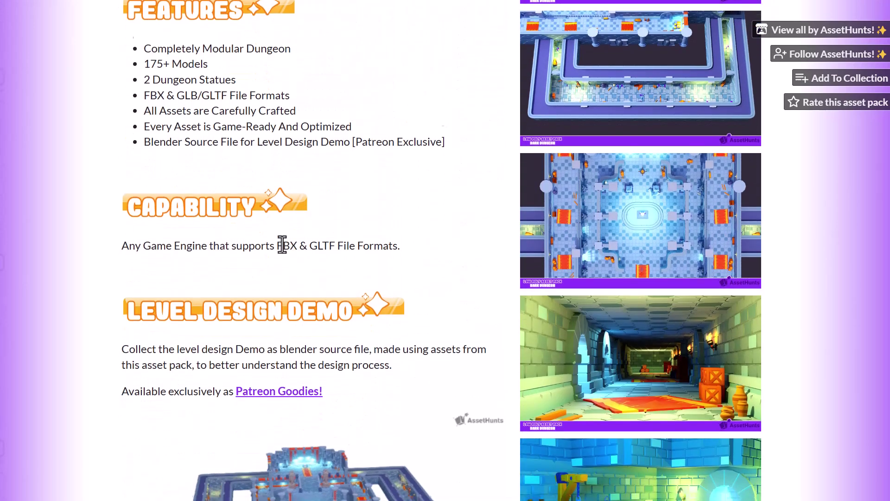
{"action": "scroll", "coordinate": [282, 246], "scroll_direction": "down", "scroll_amount": 2}
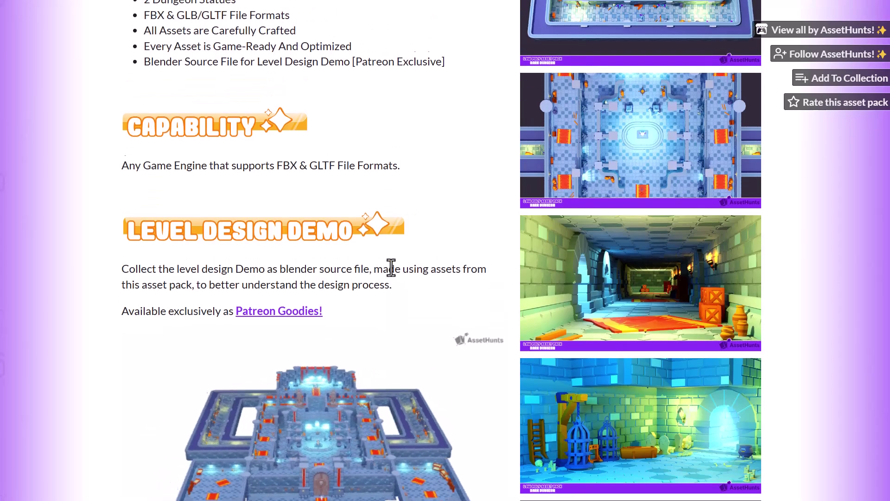
{"action": "scroll", "coordinate": [392, 267], "scroll_direction": "up", "scroll_amount": 20}
{"action": "key", "text": "alt+Left"}
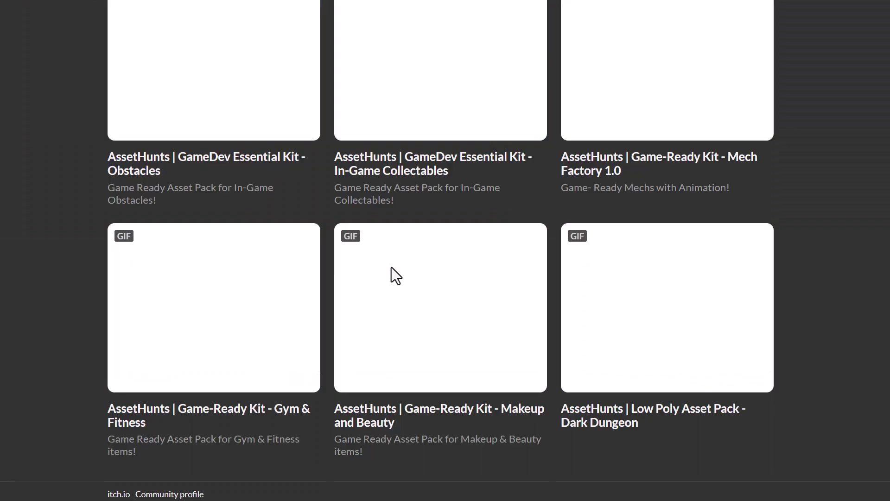
Open the GameDev Starter Kit - Tanks page, review its features and asset description, and return to the asset list
{"action": "scroll", "coordinate": [394, 279], "scroll_direction": "up", "scroll_amount": 13}
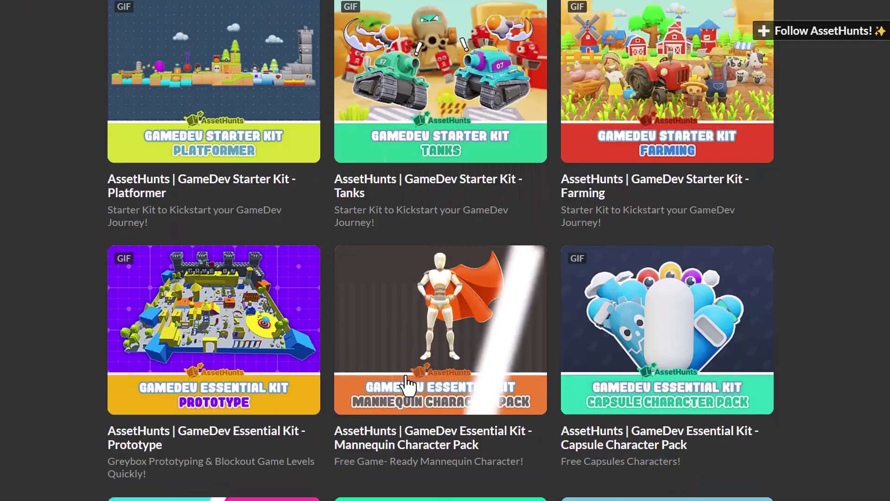
{"action": "scroll", "coordinate": [408, 385], "scroll_direction": "down", "scroll_amount": 4}
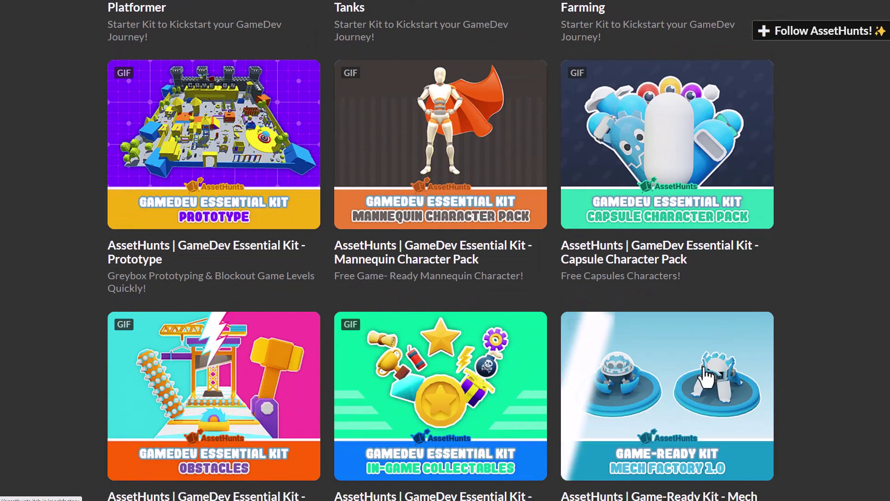
{"action": "scroll", "coordinate": [706, 377], "scroll_direction": "up", "scroll_amount": 5}
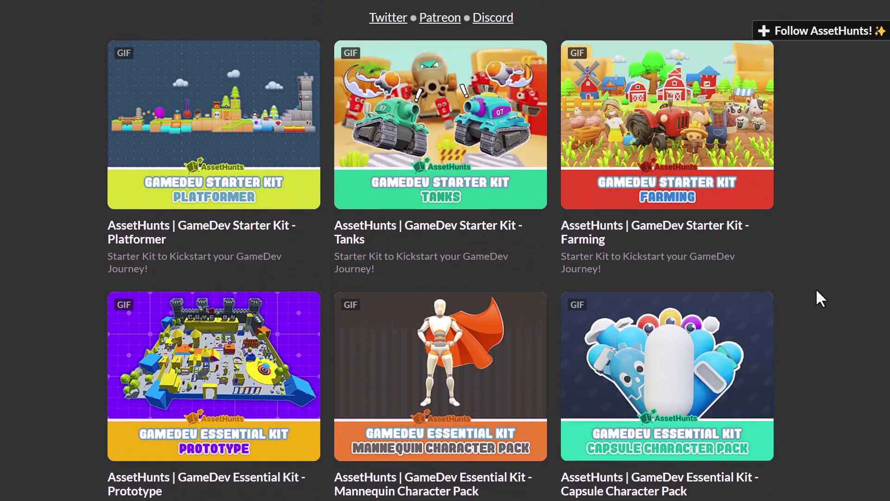
{"action": "left_click", "coordinate": [426, 143]}
{"action": "scroll", "coordinate": [435, 180], "scroll_direction": "down", "scroll_amount": 15}
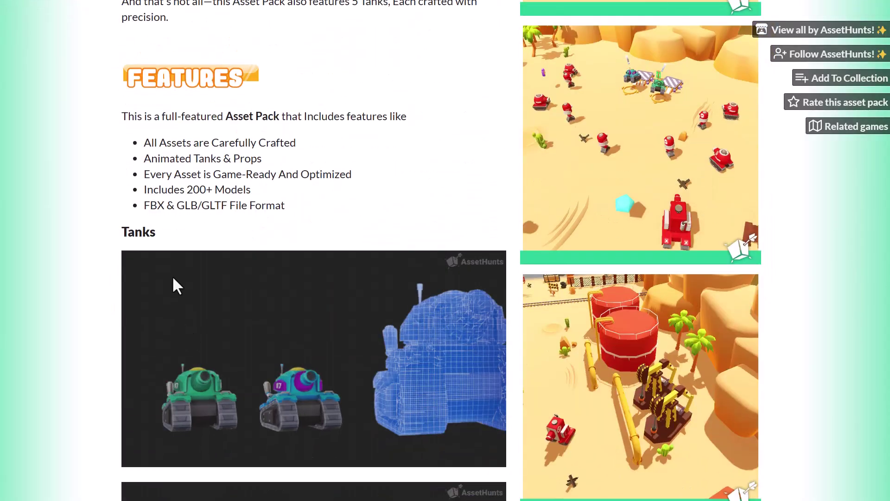
{"action": "scroll", "coordinate": [240, 260], "scroll_direction": "up", "scroll_amount": 7}
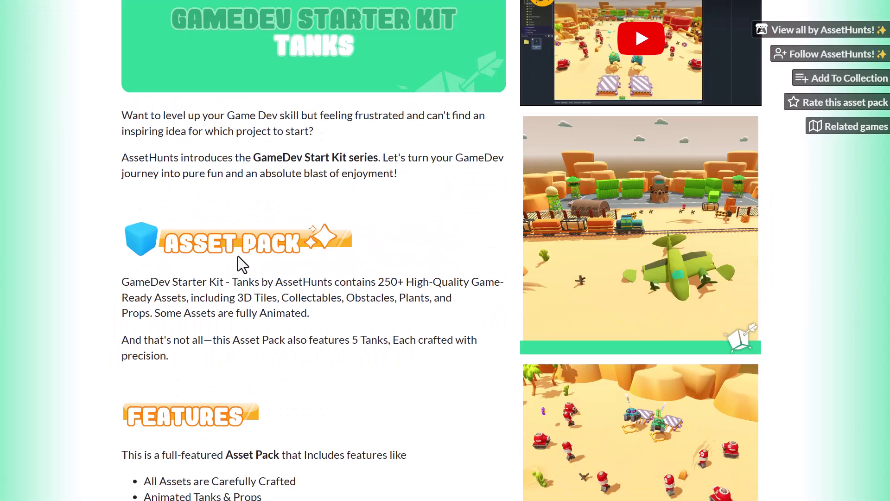
{"action": "key", "text": "alt+Left"}
Open the GameDev Starter Kit - Platformer page and examine its features, characters and animated props
{"action": "scroll", "coordinate": [384, 277], "scroll_direction": "down", "scroll_amount": 6}
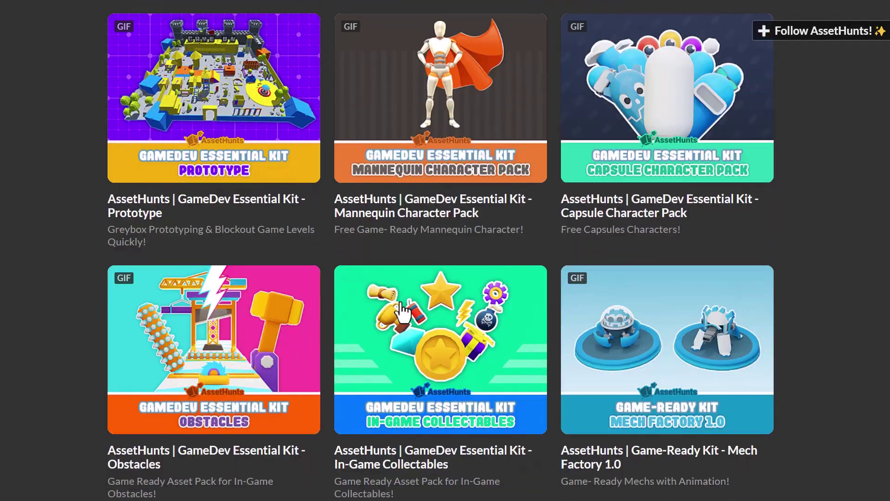
{"action": "scroll", "coordinate": [403, 313], "scroll_direction": "up", "scroll_amount": 8}
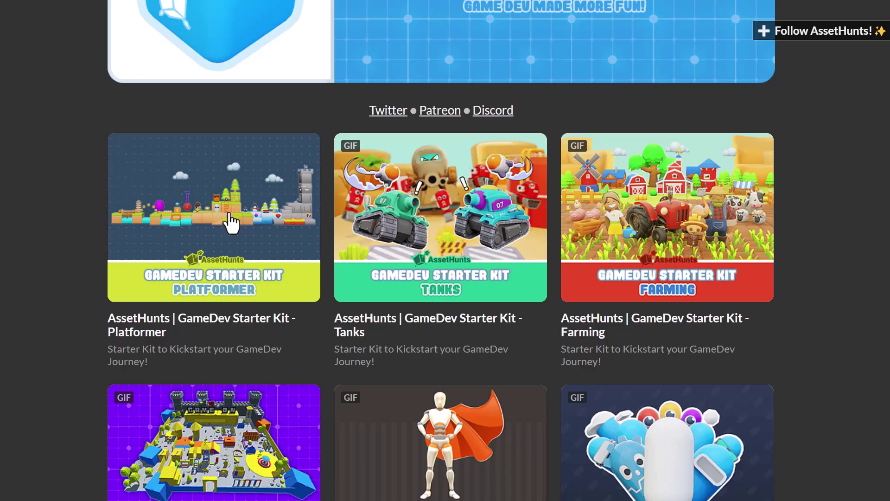
{"action": "left_click", "coordinate": [230, 223]}
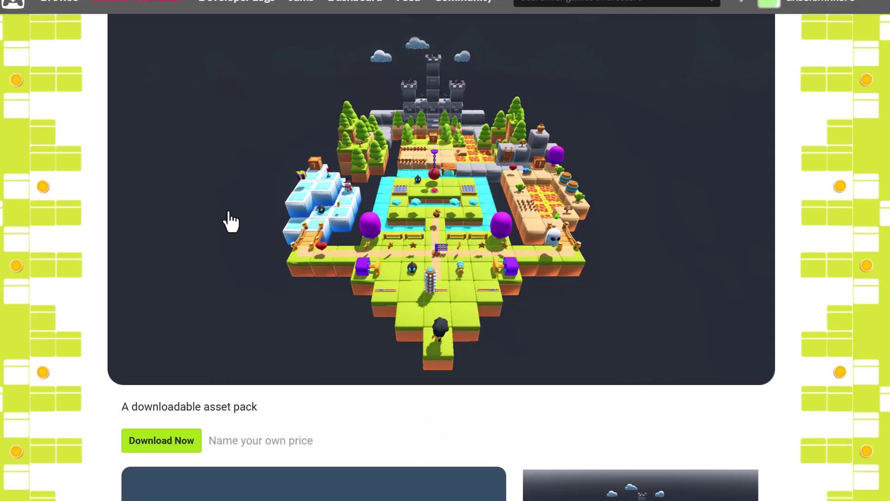
{"action": "scroll", "coordinate": [263, 255], "scroll_direction": "down", "scroll_amount": 9}
{"action": "scroll", "coordinate": [263, 255], "scroll_direction": "down", "scroll_amount": 9}
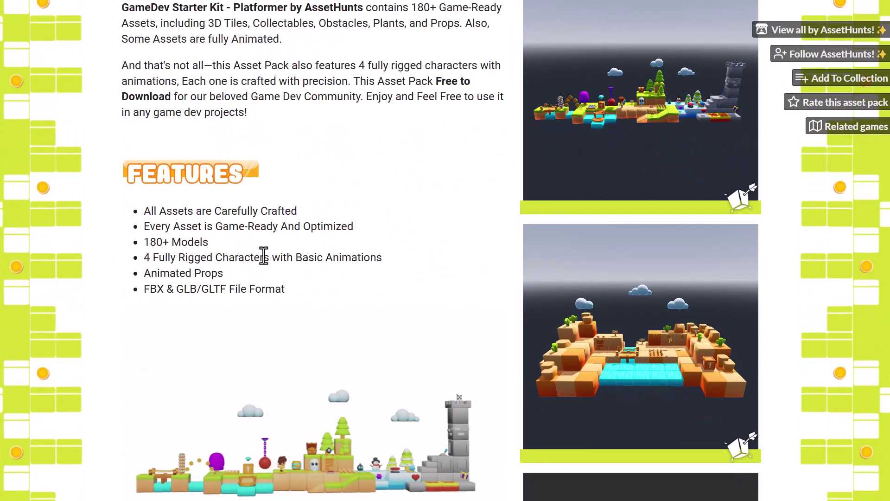
{"action": "scroll", "coordinate": [255, 189], "scroll_direction": "up", "scroll_amount": 1}
{"action": "scroll", "coordinate": [255, 189], "scroll_direction": "down", "scroll_amount": 6}
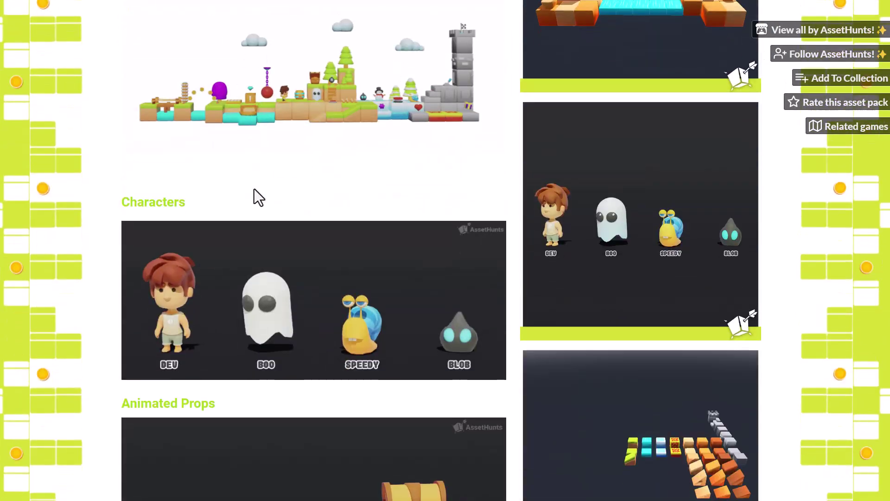
{"action": "scroll", "coordinate": [254, 188], "scroll_direction": "down", "scroll_amount": 5}
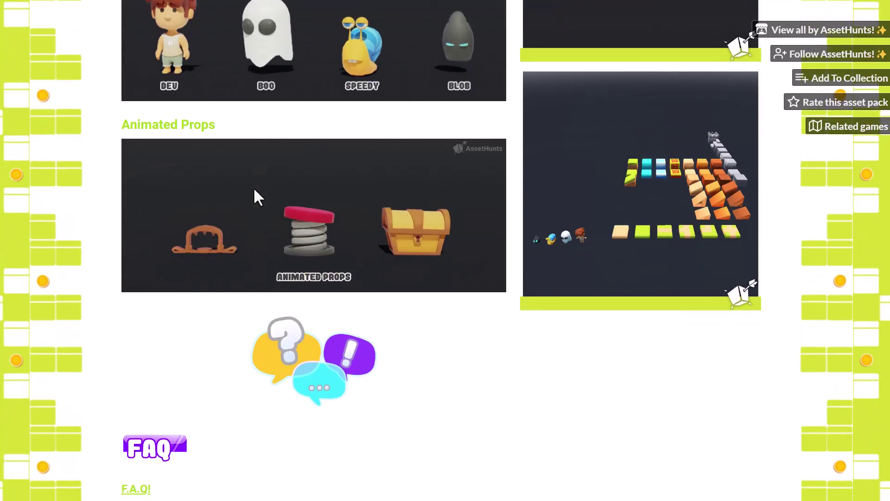
Return from the Platformer kit page to the AssetHunts asset list and browse the available kits
{"action": "scroll", "coordinate": [258, 197], "scroll_direction": "up", "scroll_amount": 6}
{"action": "scroll", "coordinate": [254, 189], "scroll_direction": "up", "scroll_amount": 13}
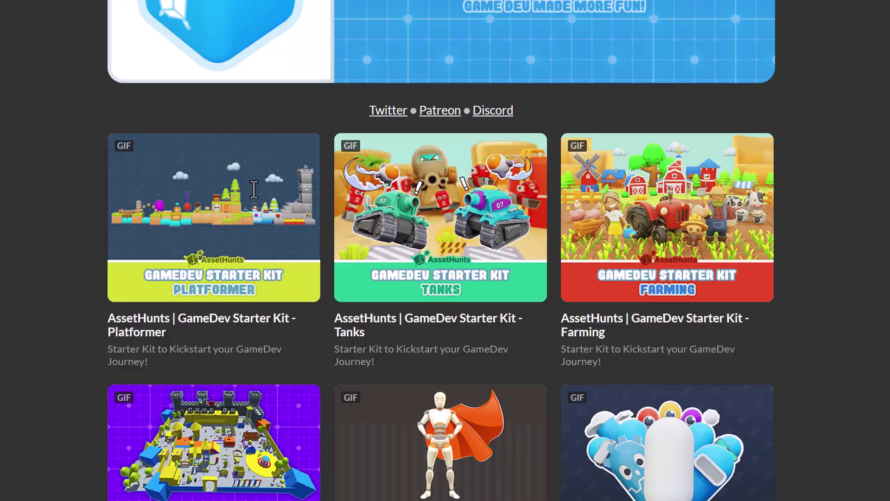
{"action": "scroll", "coordinate": [665, 238], "scroll_direction": "down", "scroll_amount": 7}
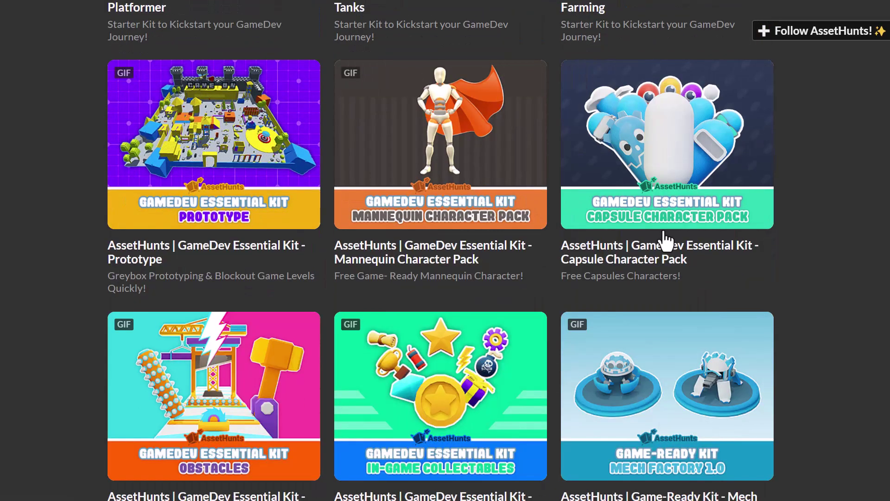
{"action": "scroll", "coordinate": [664, 239], "scroll_direction": "down", "scroll_amount": 5}
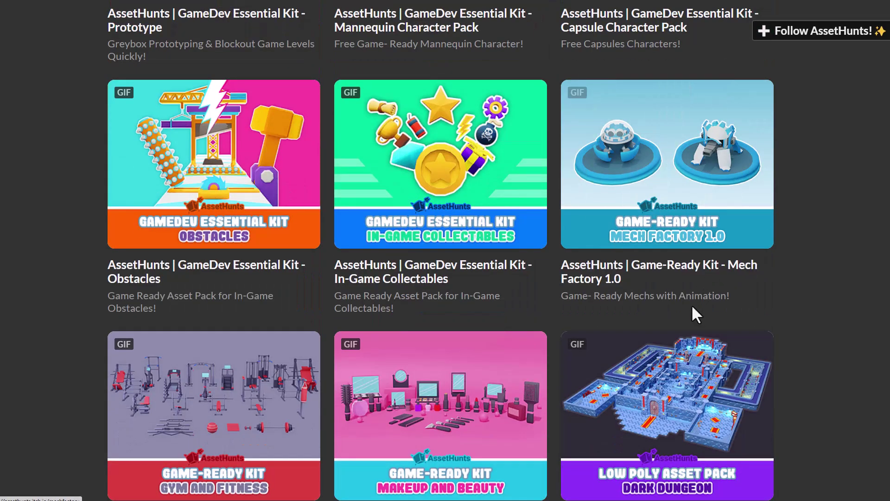
Open the GameDev Essential Kit - Obstacles page, review its features and obstacles list, and return to the asset list
{"action": "left_click", "coordinate": [197, 198]}
{"action": "scroll", "coordinate": [323, 286], "scroll_direction": "down", "scroll_amount": 10}
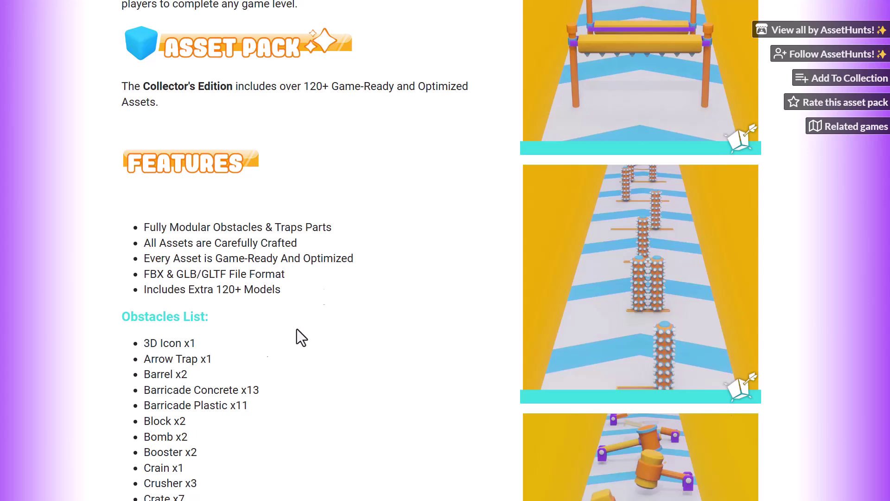
{"action": "key", "text": "alt+Left"}
{"action": "scroll", "coordinate": [284, 318], "scroll_direction": "up", "scroll_amount": 10}
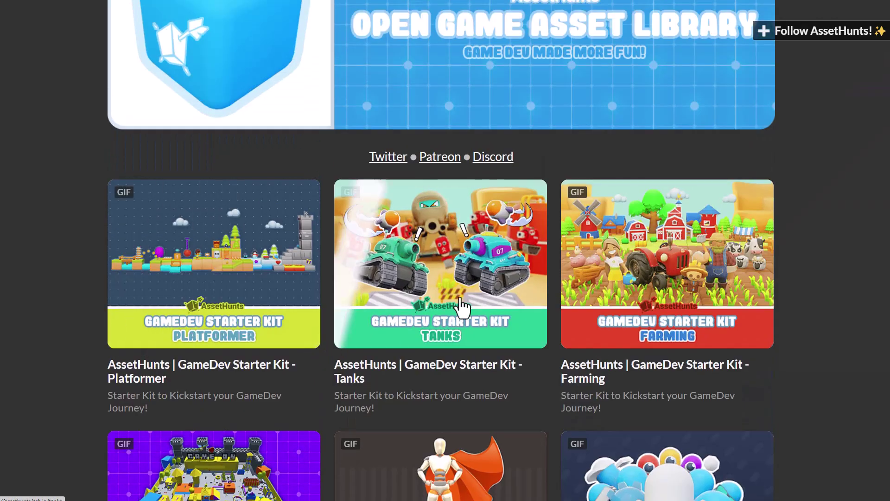
Look over the Tanks starter kit page, and review the Farming starter kit's features and demo images before returning to the asset list
{"action": "left_click", "coordinate": [461, 300]}
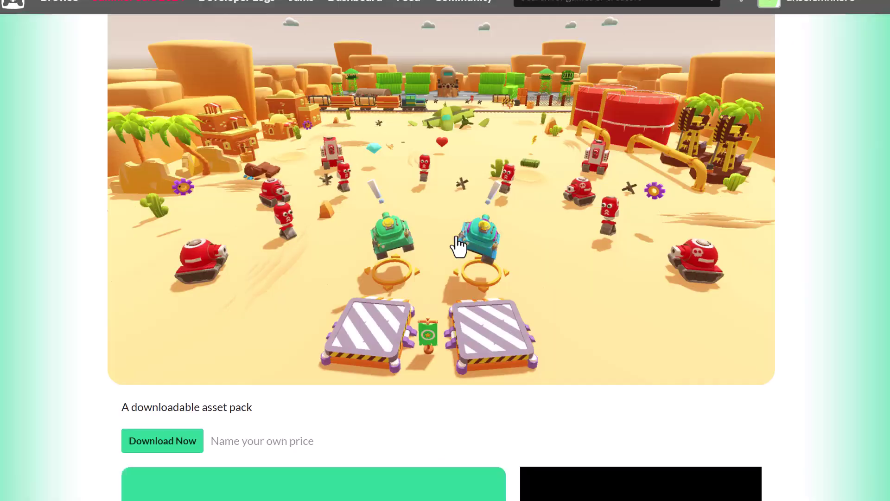
{"action": "scroll", "coordinate": [461, 259], "scroll_direction": "down", "scroll_amount": 10}
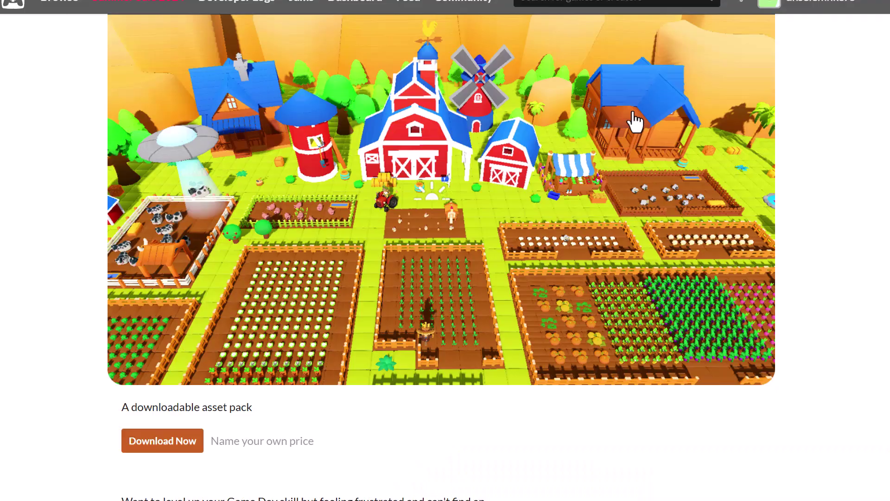
{"action": "scroll", "coordinate": [371, 315], "scroll_direction": "down", "scroll_amount": 12}
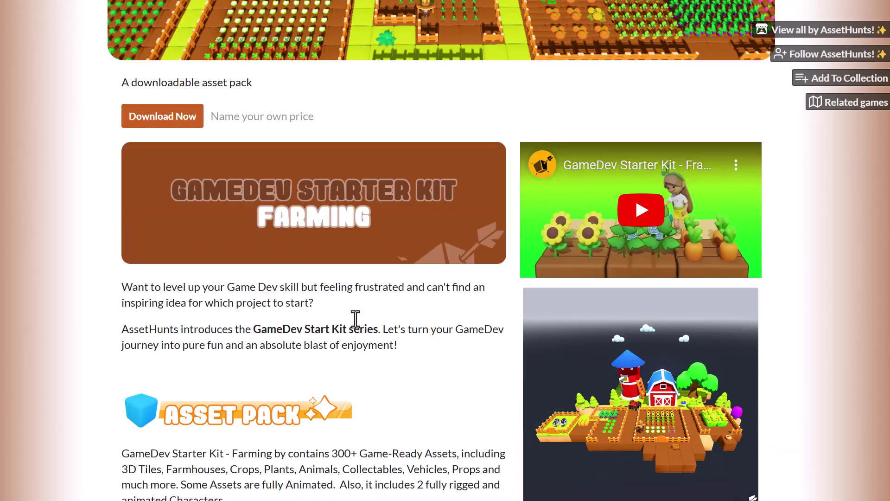
{"action": "scroll", "coordinate": [355, 319], "scroll_direction": "up", "scroll_amount": 2}
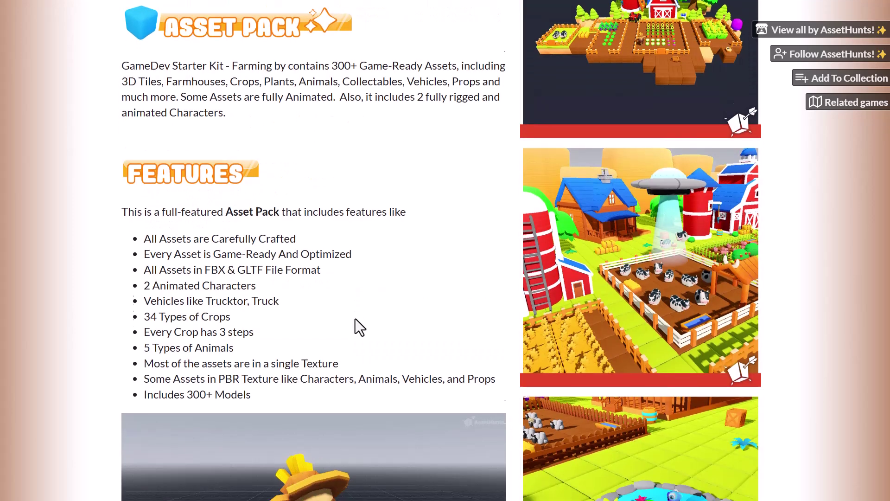
{"action": "scroll", "coordinate": [355, 319], "scroll_direction": "down", "scroll_amount": 5}
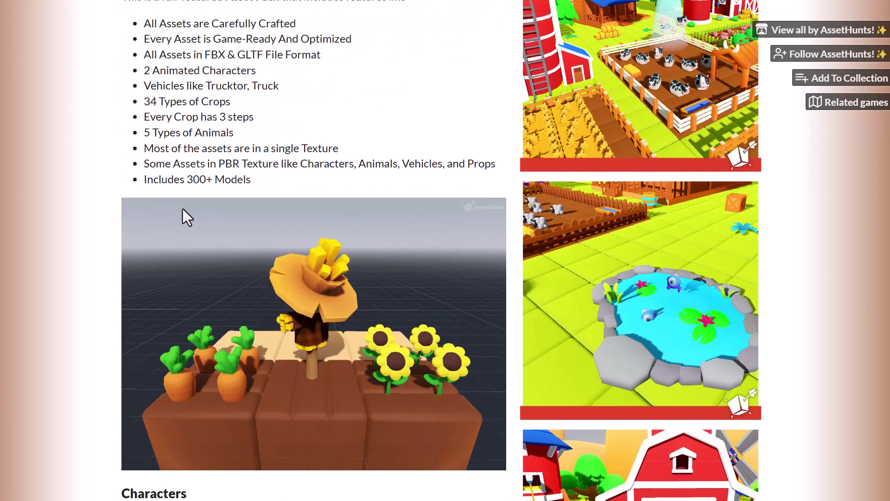
{"action": "left_click_drag", "start_coordinate": [186, 180], "coordinate": [263, 184]}
{"action": "left_click", "coordinate": [248, 225]}
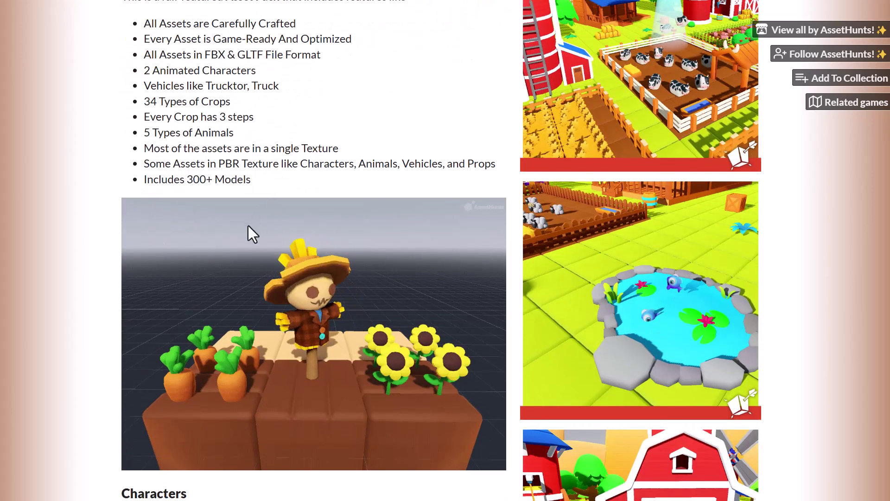
{"action": "scroll", "coordinate": [239, 237], "scroll_direction": "down", "scroll_amount": 7}
{"action": "scroll", "coordinate": [239, 238], "scroll_direction": "down", "scroll_amount": 10}
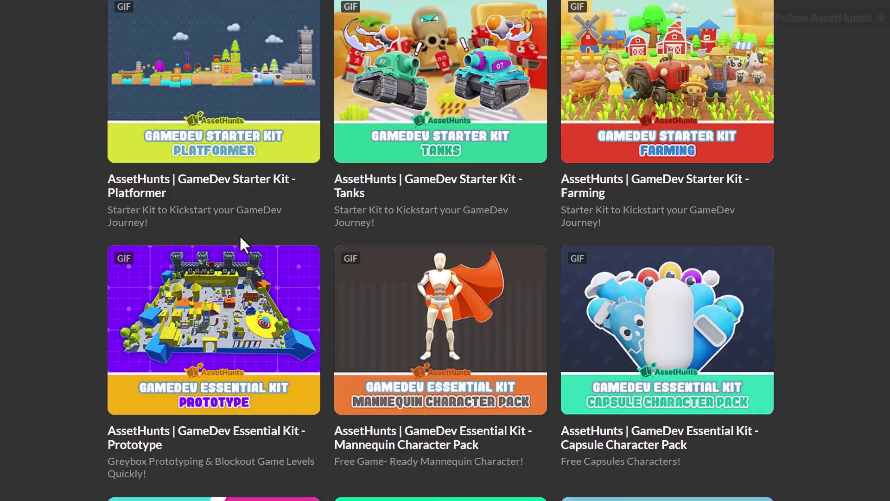
Open the GameDev Essential Kit - Mannequin Character Pack page, review its features and roadmap, and return to the asset list
{"action": "scroll", "coordinate": [520, 218], "scroll_direction": "down", "scroll_amount": 10}
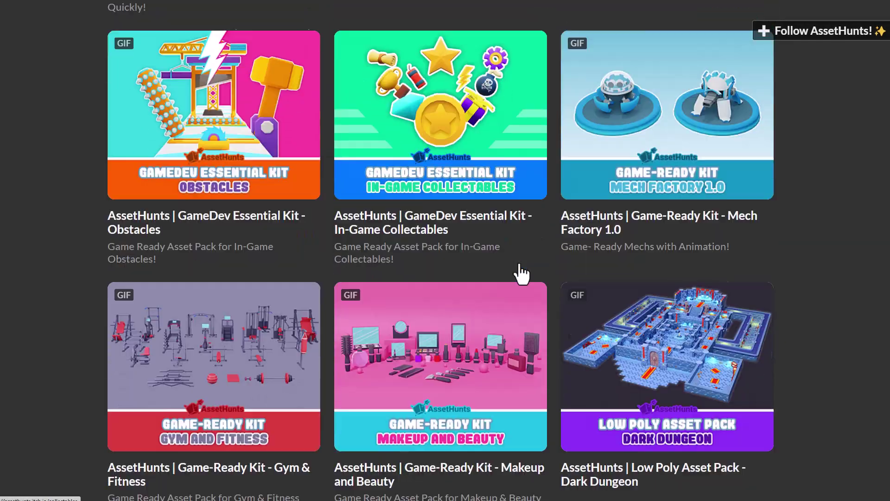
{"action": "scroll", "coordinate": [464, 301], "scroll_direction": "up", "scroll_amount": 5}
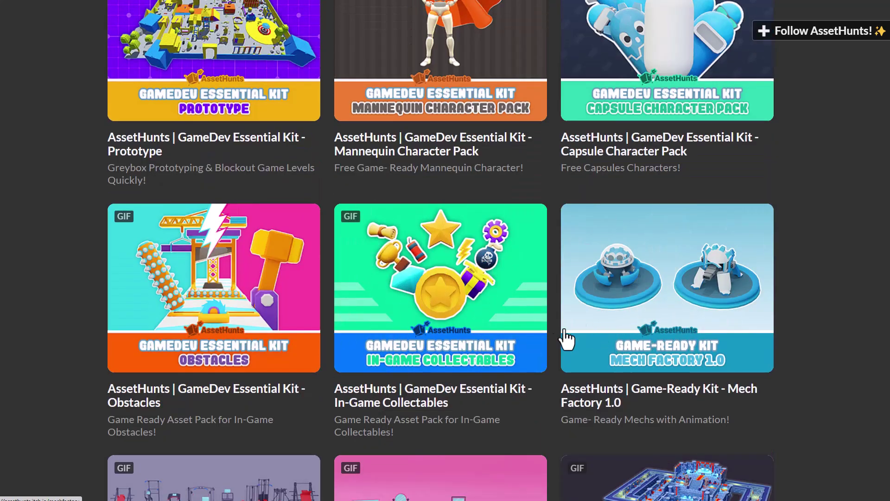
{"action": "scroll", "coordinate": [510, 362], "scroll_direction": "up", "scroll_amount": 7}
{"action": "left_click", "coordinate": [442, 348]}
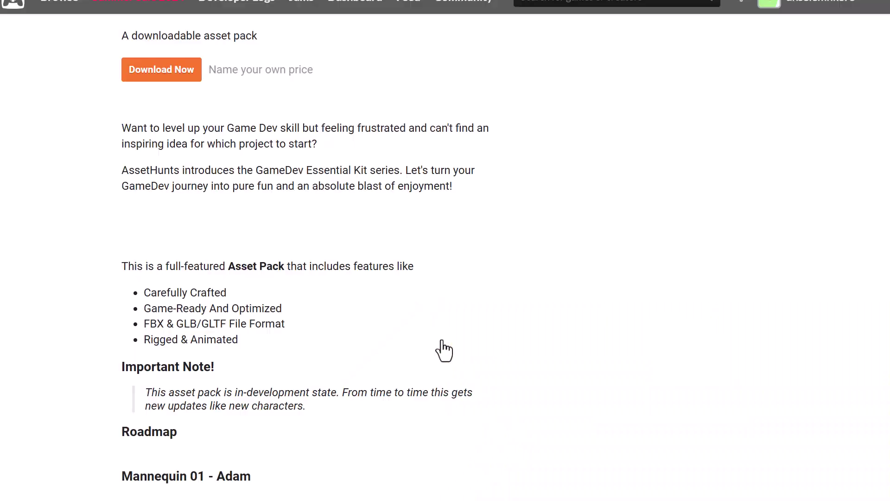
{"action": "scroll", "coordinate": [304, 291], "scroll_direction": "down", "scroll_amount": 7}
{"action": "scroll", "coordinate": [304, 291], "scroll_direction": "down", "scroll_amount": 7}
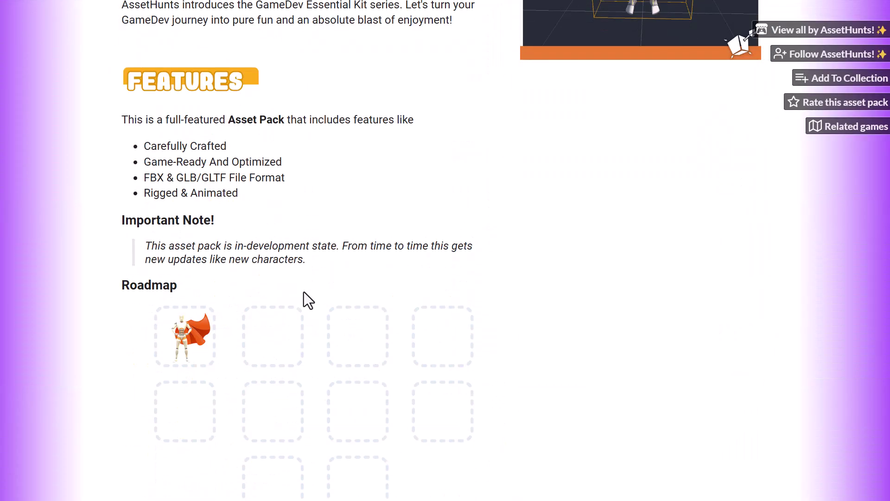
{"action": "scroll", "coordinate": [304, 291], "scroll_direction": "up", "scroll_amount": 2}
{"action": "scroll", "coordinate": [304, 291], "scroll_direction": "up", "scroll_amount": 11}
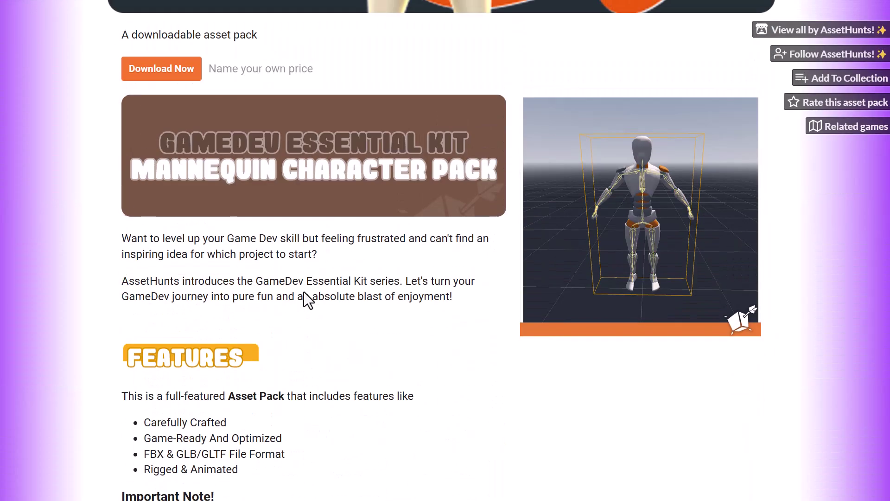
{"action": "key", "text": "alt+Left"}
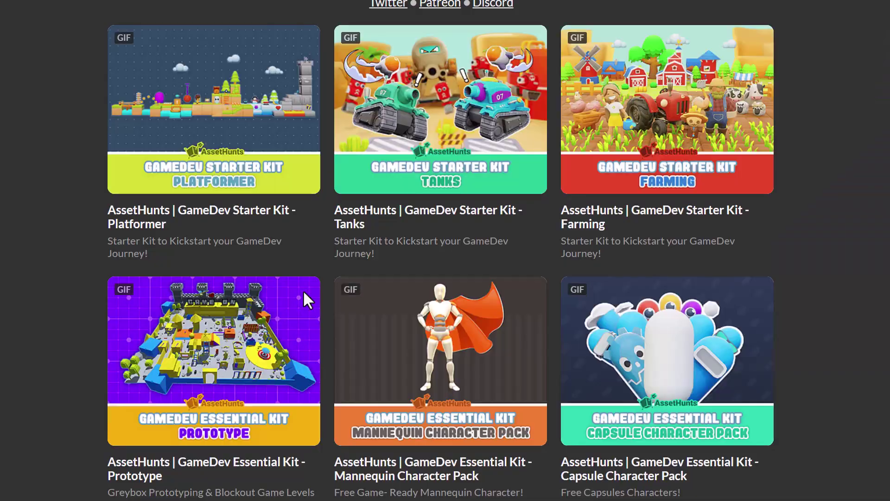
Open the GameDev Starter Kit - Tanks page and proceed to its downloads without paying
{"action": "scroll", "coordinate": [306, 306], "scroll_direction": "up", "scroll_amount": 4}
{"action": "left_click", "coordinate": [446, 213]}
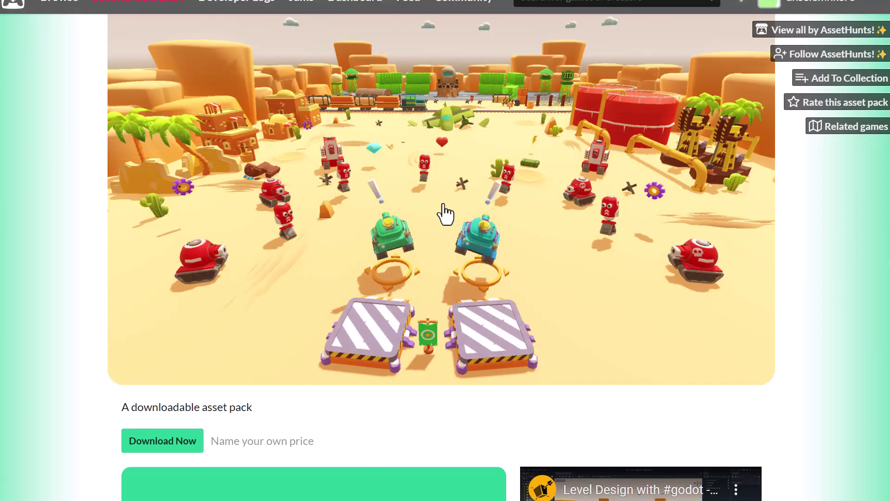
{"action": "scroll", "coordinate": [464, 204], "scroll_direction": "down", "scroll_amount": 3}
{"action": "scroll", "coordinate": [185, 227], "scroll_direction": "up", "scroll_amount": 1}
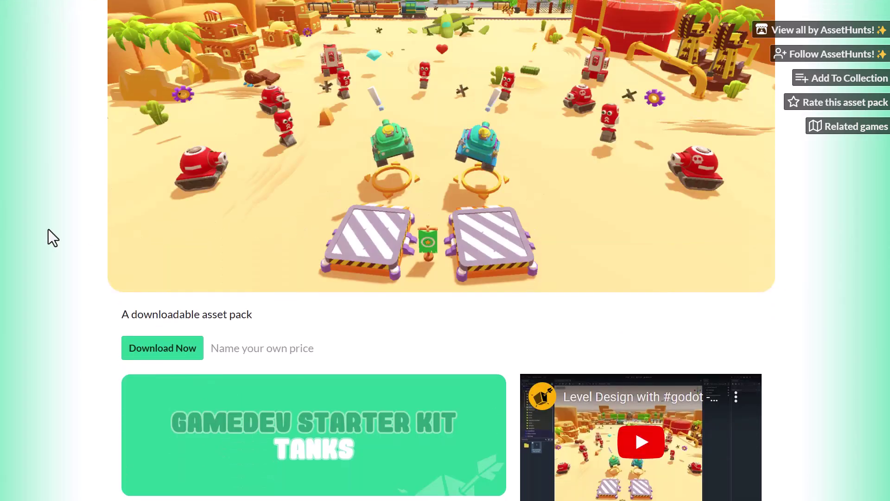
{"action": "scroll", "coordinate": [48, 229], "scroll_direction": "down", "scroll_amount": 2}
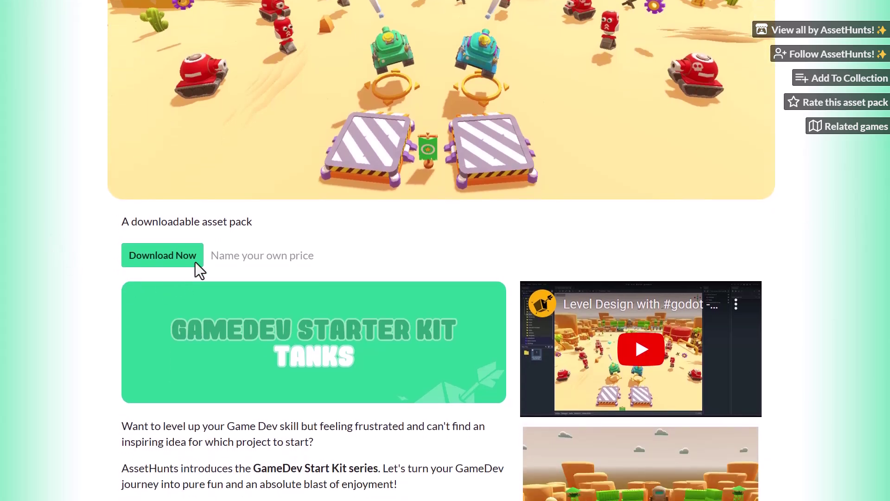
{"action": "left_click", "coordinate": [166, 262]}
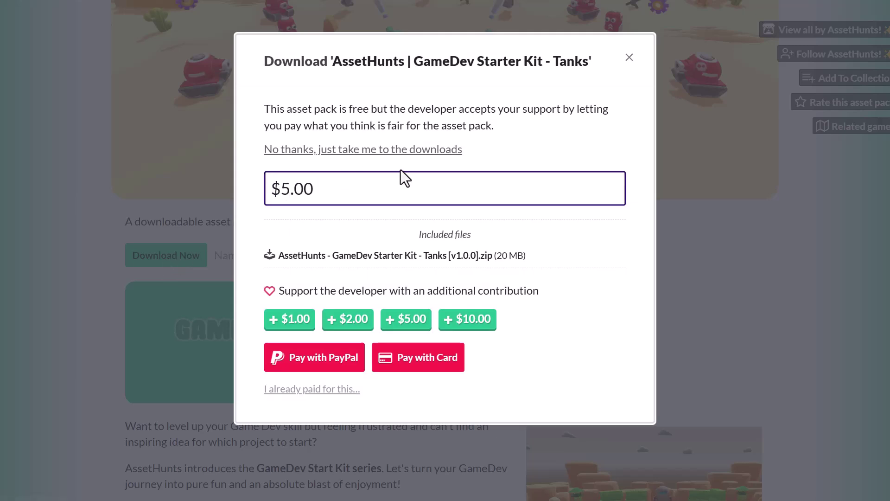
{"action": "left_click", "coordinate": [339, 154]}
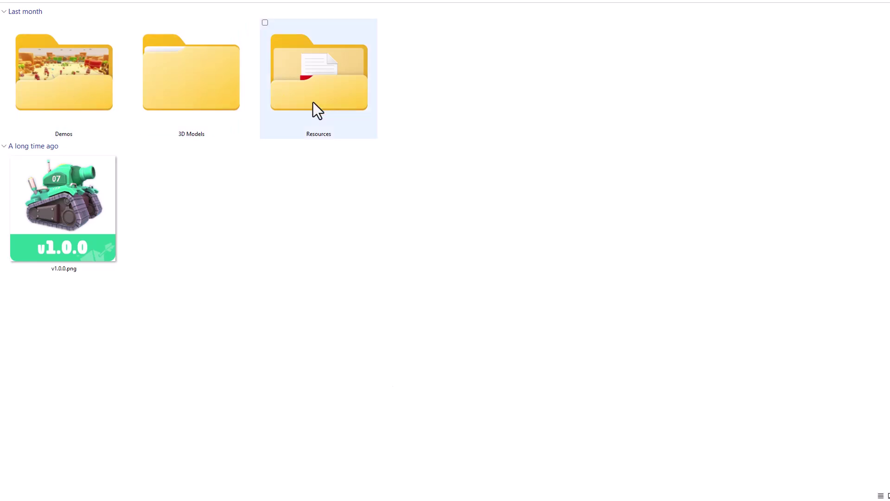
Switch to the extracted Tanks kit in File Explorer and look inside the Demos, 3D Models and Resources folders
{"action": "double_click", "coordinate": [97, 87]}
{"action": "key", "text": "alt+Left"}
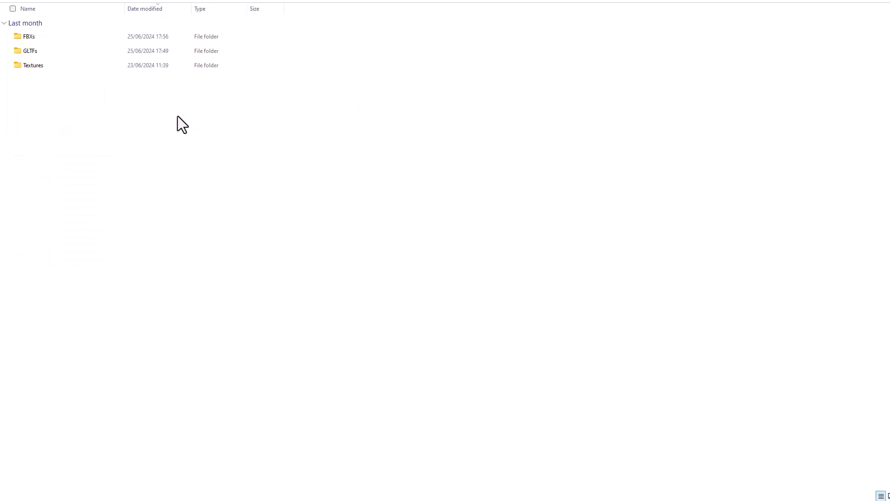
{"action": "left_click", "coordinate": [179, 116]}
{"action": "double_click", "coordinate": [324, 97]}
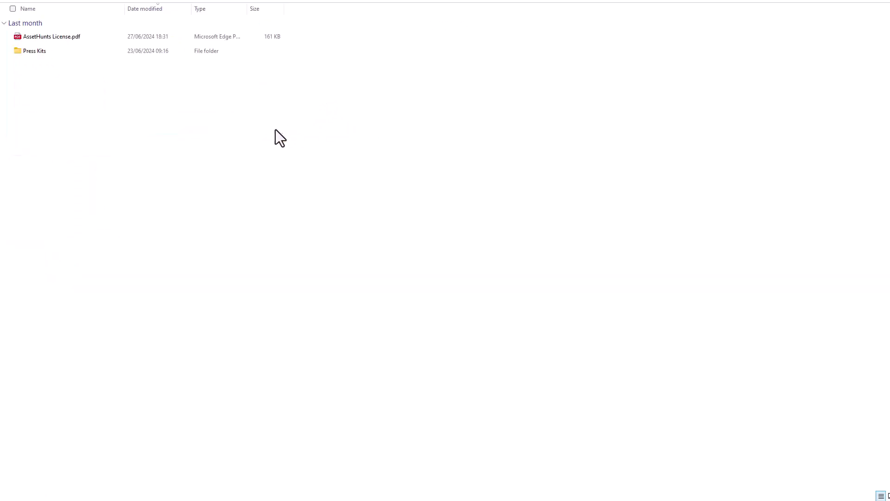
{"action": "key", "text": "alt+Left"}
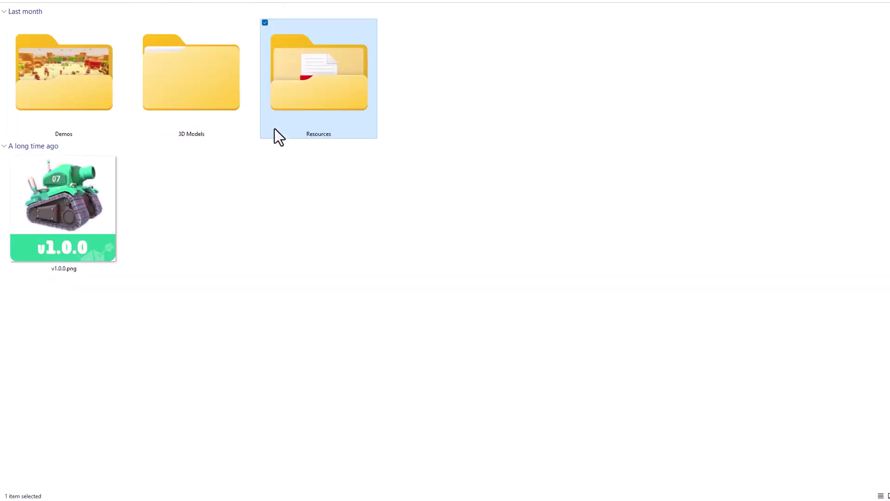
Open the 3D Models folder, enlarge its folder icons, and look inside the FBXs folder
{"action": "double_click", "coordinate": [199, 102]}
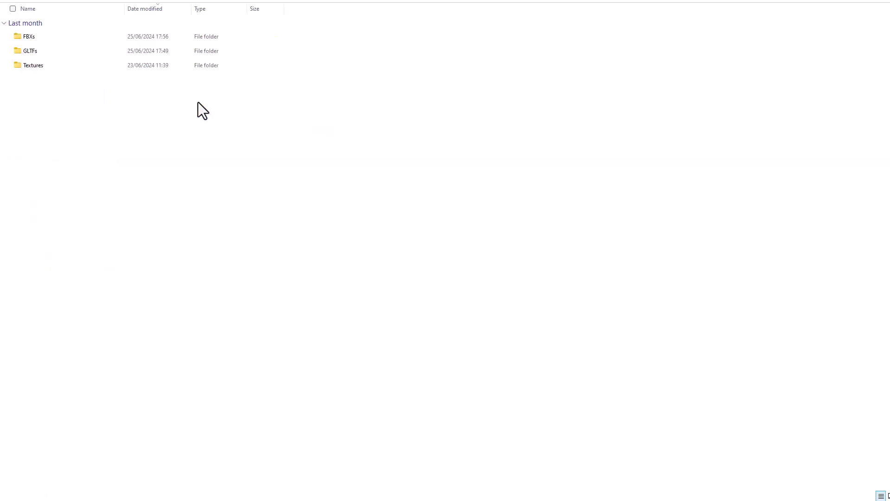
{"action": "scroll", "coordinate": [198, 123], "scroll_direction": "up", "scroll_amount": 3, "text": "ctrl"}
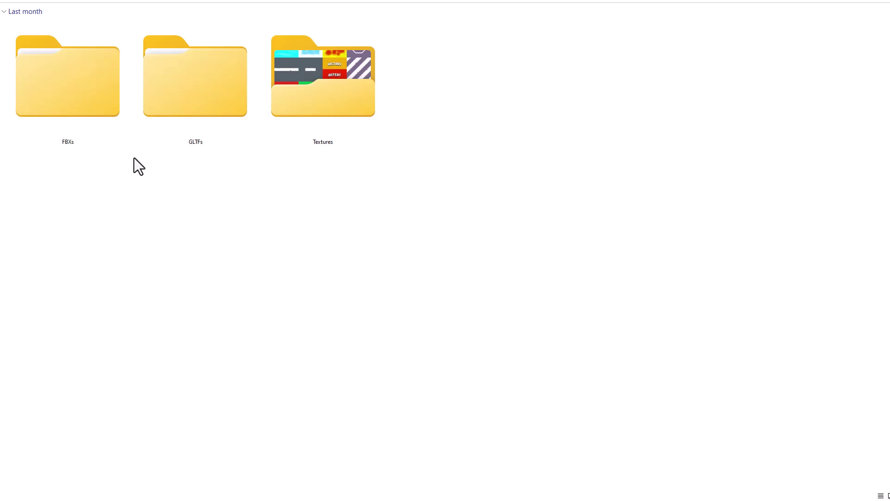
{"action": "double_click", "coordinate": [74, 106]}
{"action": "key", "text": "alt+Left"}
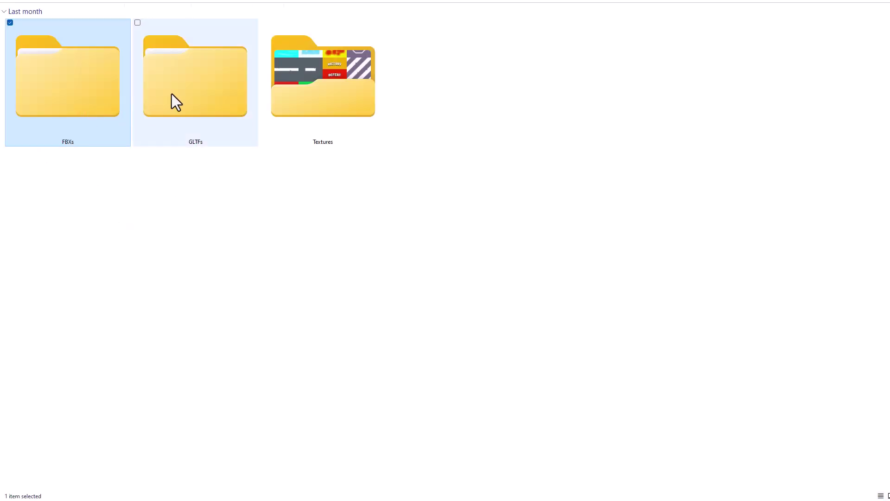
{"action": "double_click", "coordinate": [84, 95]}
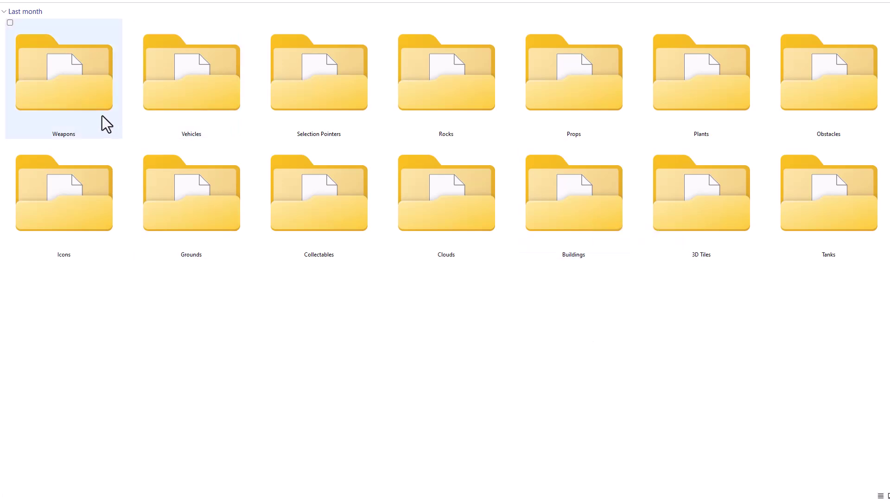
Look through the Weapons, Rocks and Grounds model folders, and preview the Tanks Demo-01.png image
{"action": "double_click", "coordinate": [99, 95]}
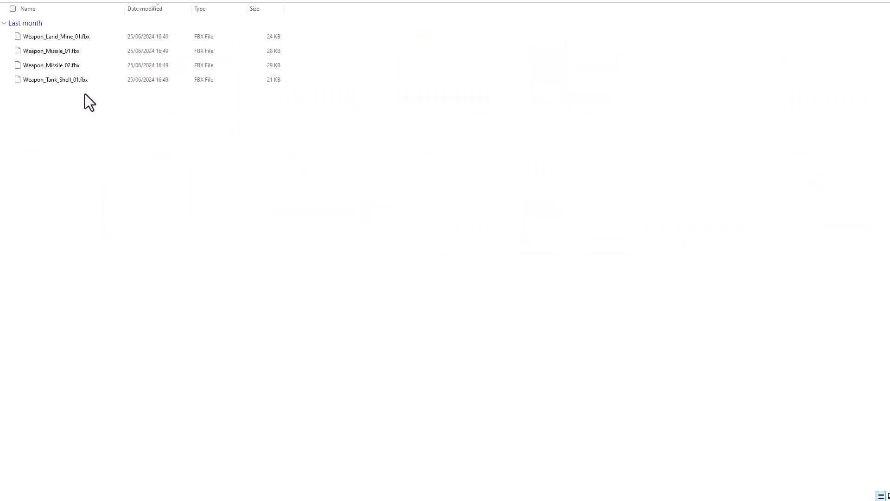
{"action": "key", "text": "alt+Left"}
{"action": "double_click", "coordinate": [438, 92]}
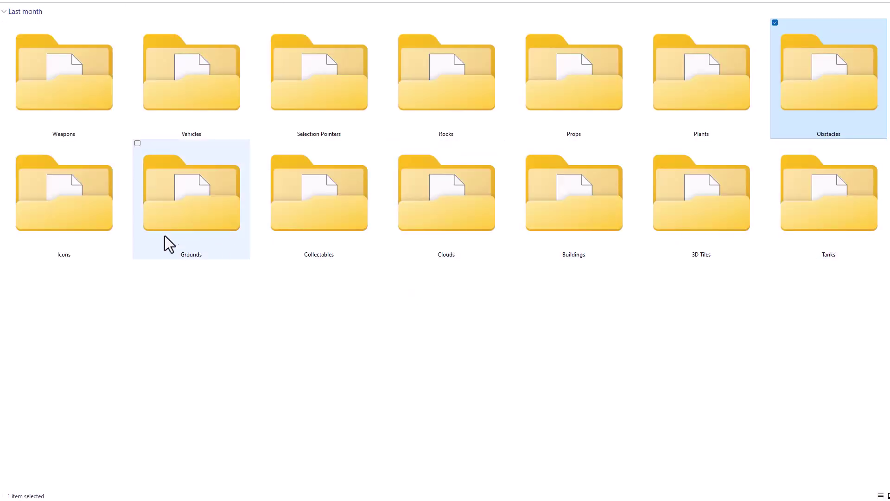
{"action": "double_click", "coordinate": [172, 216]}
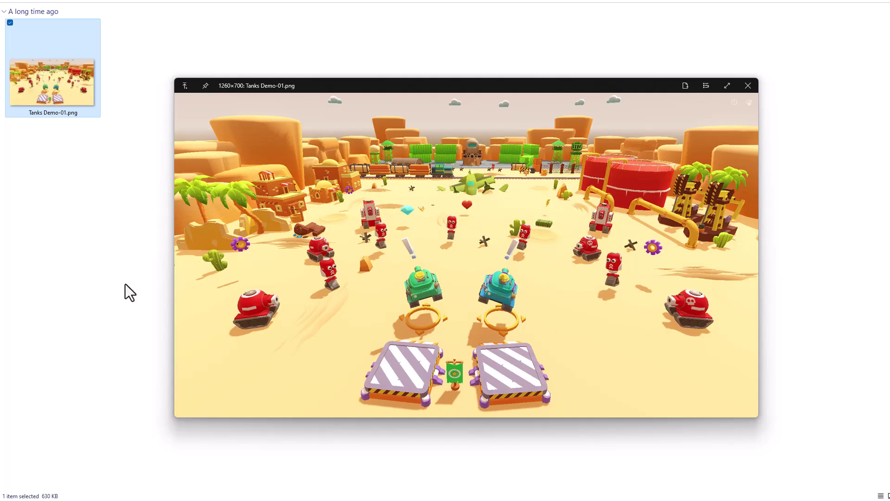
{"action": "key", "text": "space"}
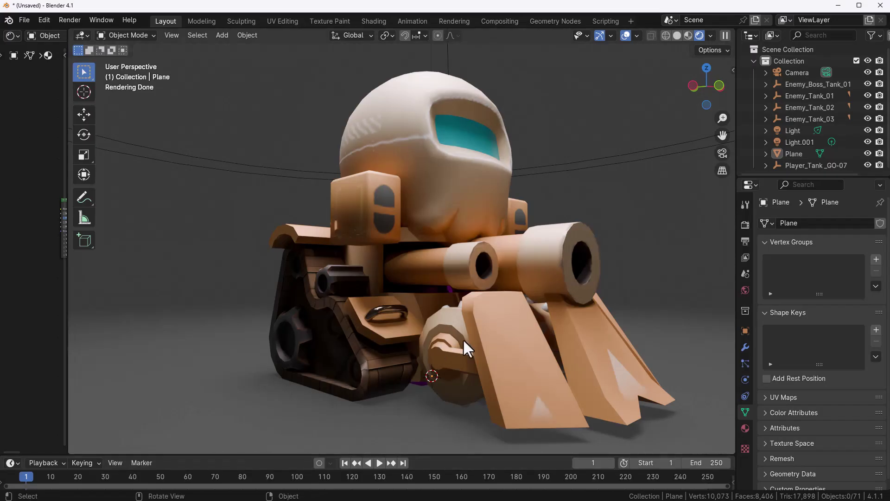
Switch to Blender, view the boss tank from its other side, and select the Skull of Enemy_Boss_Tank_01
{"action": "middle_click_drag", "start_coordinate": [550, 307], "coordinate": [427, 179]}
{"action": "left_click", "coordinate": [411, 126]}
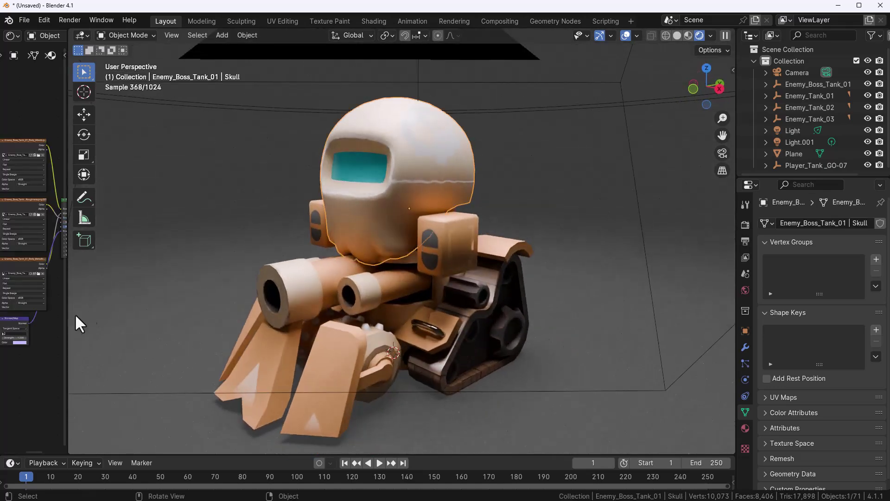
Widen the Shader Editor and connect the DirectX normal texture's Color output to the Normal/Map node's Color input
{"action": "left_click_drag", "start_coordinate": [67, 316], "coordinate": [391, 313]}
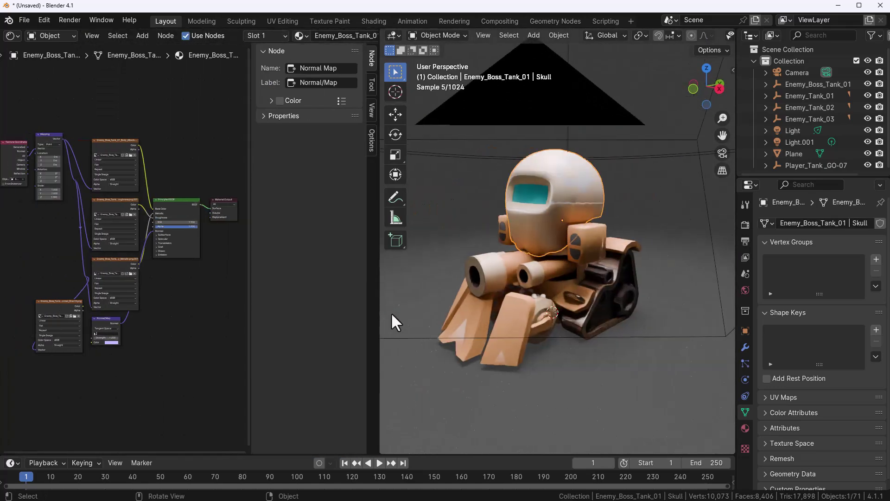
{"action": "scroll", "coordinate": [121, 410], "scroll_direction": "up", "scroll_amount": 7}
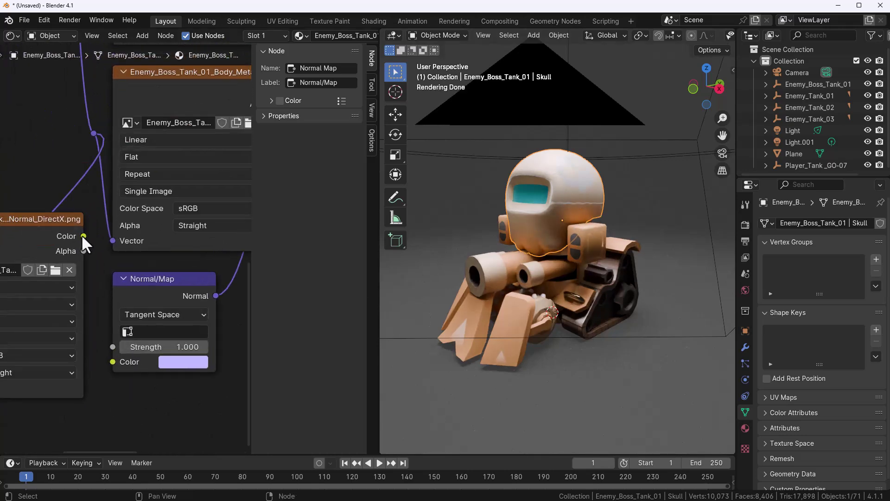
{"action": "left_click_drag", "start_coordinate": [83, 236], "coordinate": [111, 364]}
Examine the skull's surface up close and set the Normal/Map node's strength to 0
{"action": "scroll", "coordinate": [565, 194], "scroll_direction": "up", "scroll_amount": 5}
{"action": "middle_click_drag", "start_coordinate": [565, 195], "coordinate": [582, 240]}
{"action": "scroll", "coordinate": [104, 323], "scroll_direction": "down", "scroll_amount": 1}
{"action": "middle_click_drag", "start_coordinate": [104, 323], "coordinate": [179, 368]}
{"action": "left_click_drag", "start_coordinate": [186, 328], "coordinate": [102, 328]}
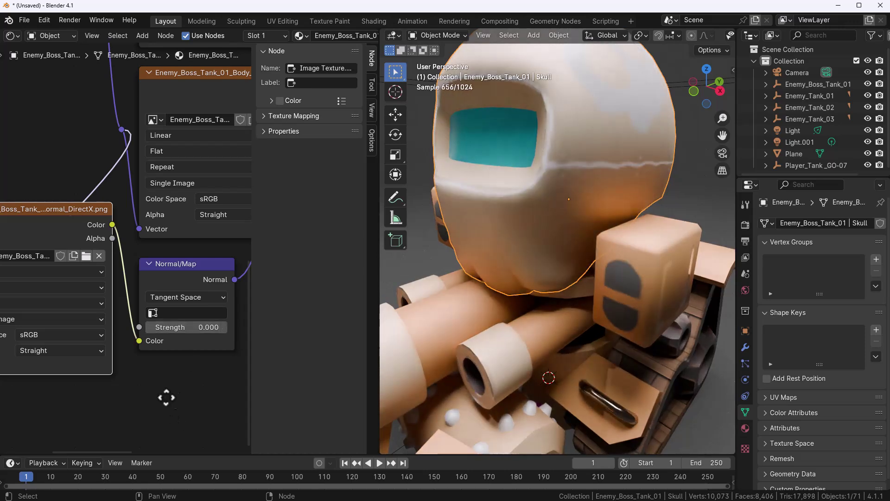
Replace the normal texture's image with Enemy_Boss_Tank_01_Body_Normal_OpenGL.png
{"action": "middle_click_drag", "start_coordinate": [167, 398], "coordinate": [210, 403]}
{"action": "left_click", "coordinate": [129, 261]}
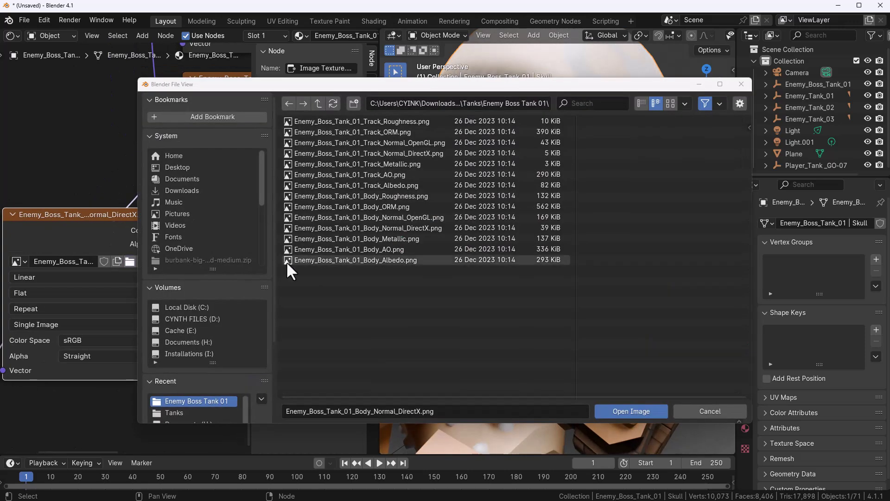
{"action": "left_click", "coordinate": [411, 217]}
{"action": "left_click", "coordinate": [631, 410]}
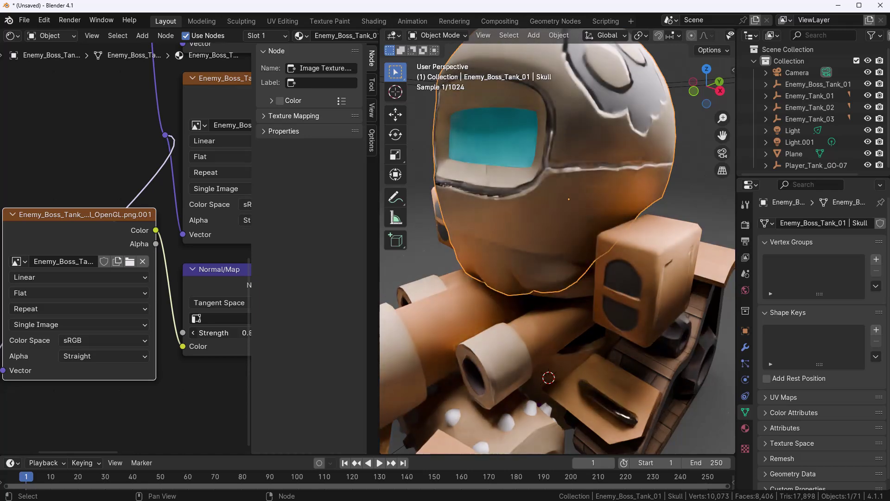
Adjust the Normal/Map node's strength to about 0.4 and view the whole boss tank from the front
{"action": "left_click_drag", "start_coordinate": [218, 333], "coordinate": [204, 332]}
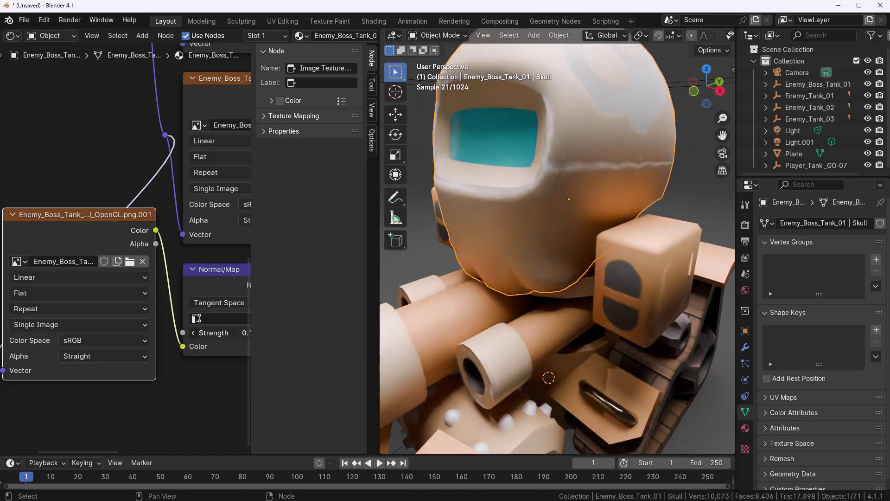
{"action": "scroll", "coordinate": [467, 216], "scroll_direction": "down", "scroll_amount": 4}
{"action": "middle_click_drag", "start_coordinate": [466, 216], "coordinate": [509, 204]}
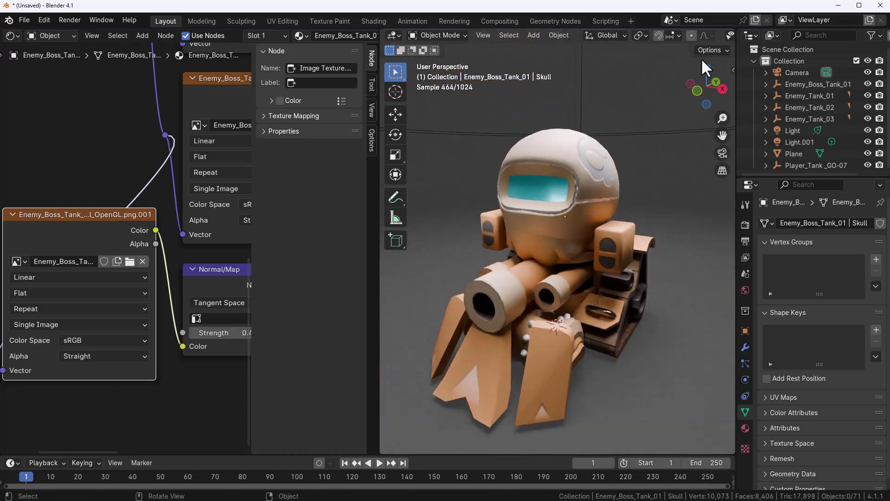
Switch to Maya, inspect the boss tank's wireframe mesh, and hide Enemy_Boss_Tank_01
{"action": "left_click", "coordinate": [838, 5]}
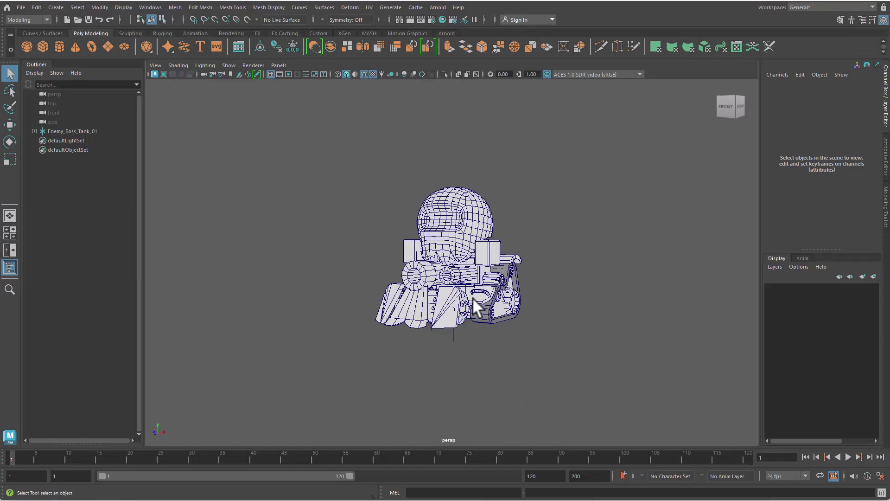
{"action": "scroll", "coordinate": [473, 315], "scroll_direction": "up", "scroll_amount": 5}
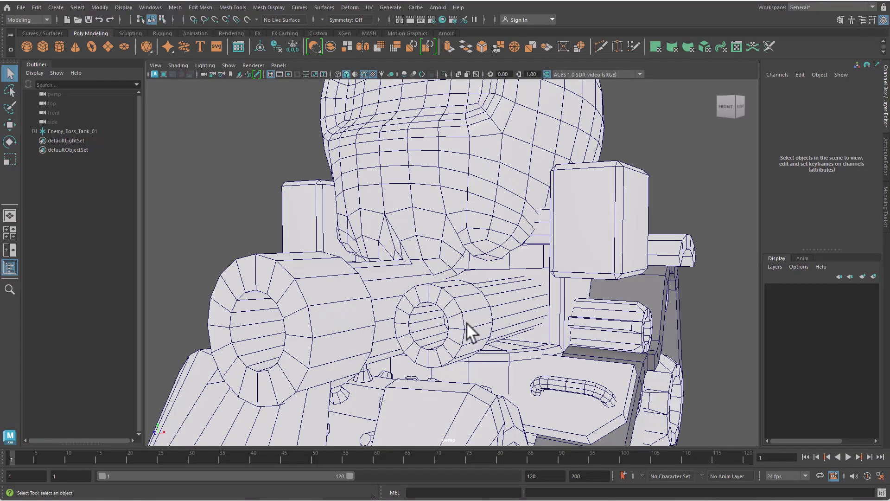
{"action": "scroll", "coordinate": [380, 355], "scroll_direction": "down", "scroll_amount": 5}
{"action": "left_click_drag", "start_coordinate": [532, 282], "coordinate": [520, 259], "text": "alt"}
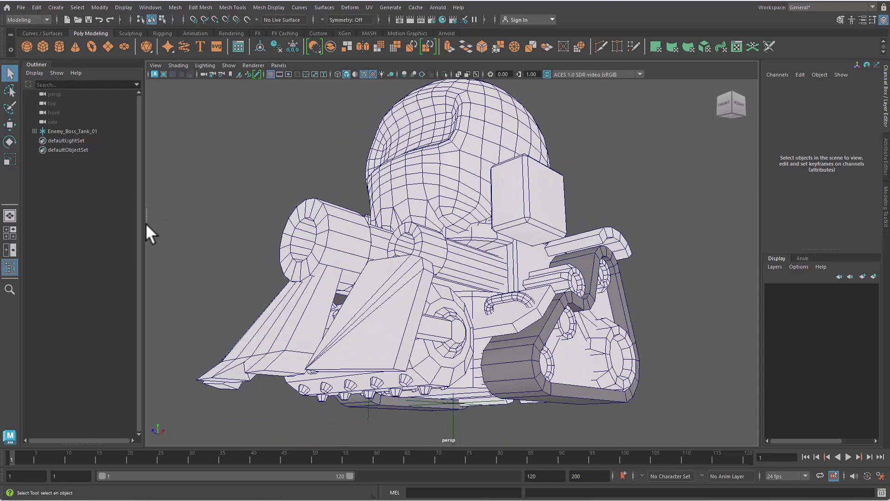
{"action": "left_click", "coordinate": [85, 130]}
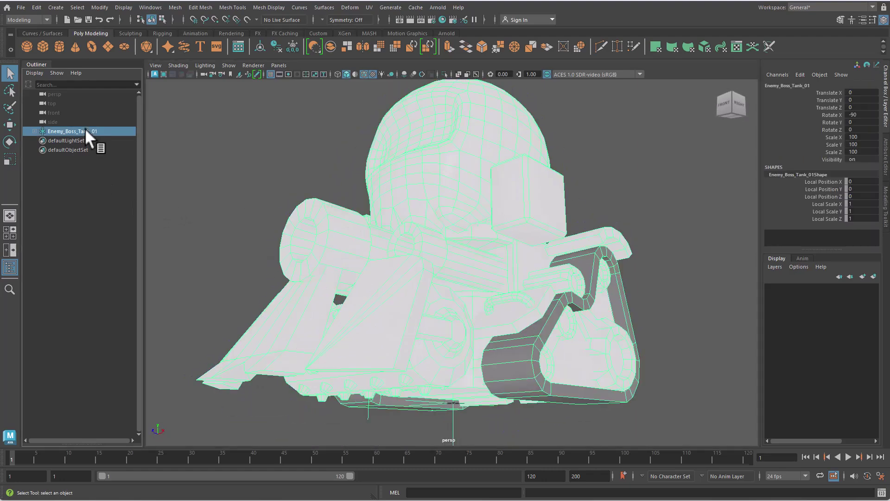
{"action": "key", "text": "ctrl+h"}
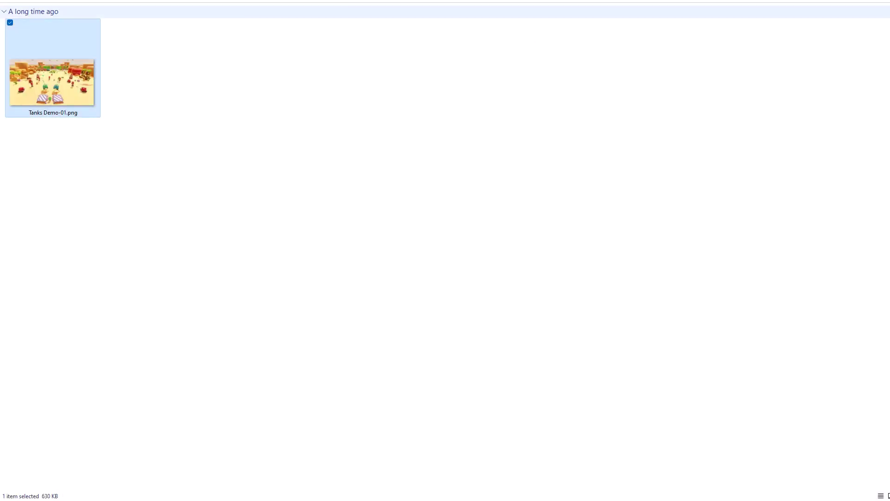
Import the Building_Desert_House_A_02 FBX from the kit's Buildings folder into the Maya scene and inspect its mesh
{"action": "key", "text": "alt+Up"}
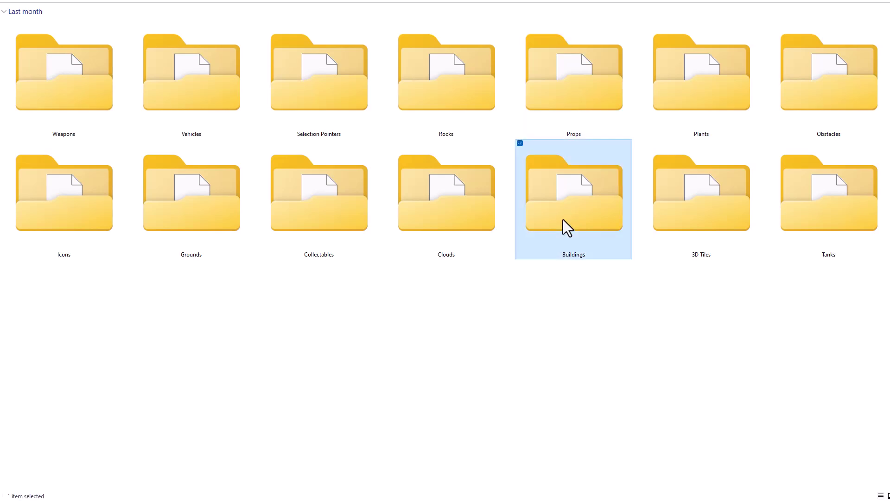
{"action": "double_click", "coordinate": [563, 219]}
{"action": "left_click", "coordinate": [108, 51]}
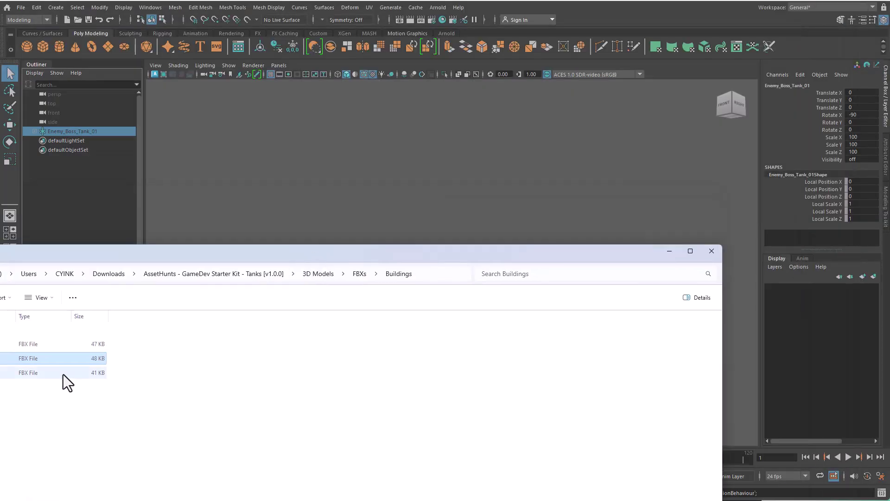
{"action": "left_click_drag", "start_coordinate": [61, 359], "coordinate": [472, 169]}
{"action": "left_click", "coordinate": [504, 252]}
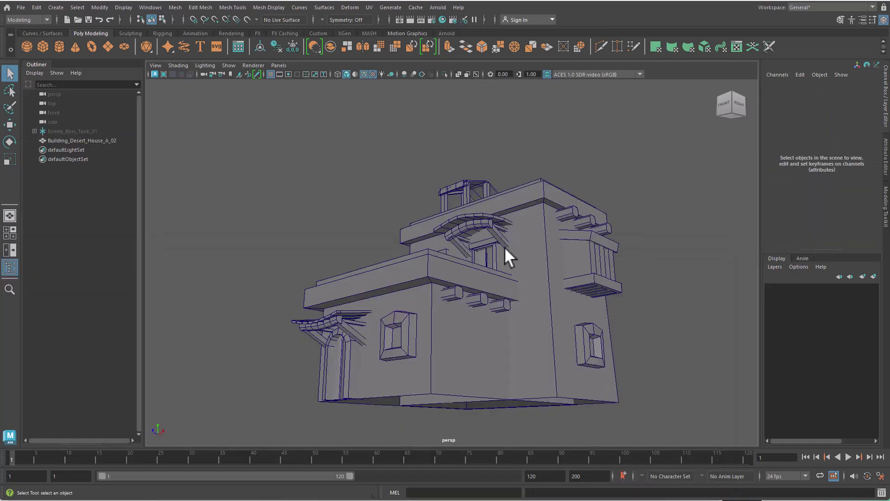
{"action": "left_click_drag", "start_coordinate": [454, 308], "coordinate": [471, 135], "text": "alt"}
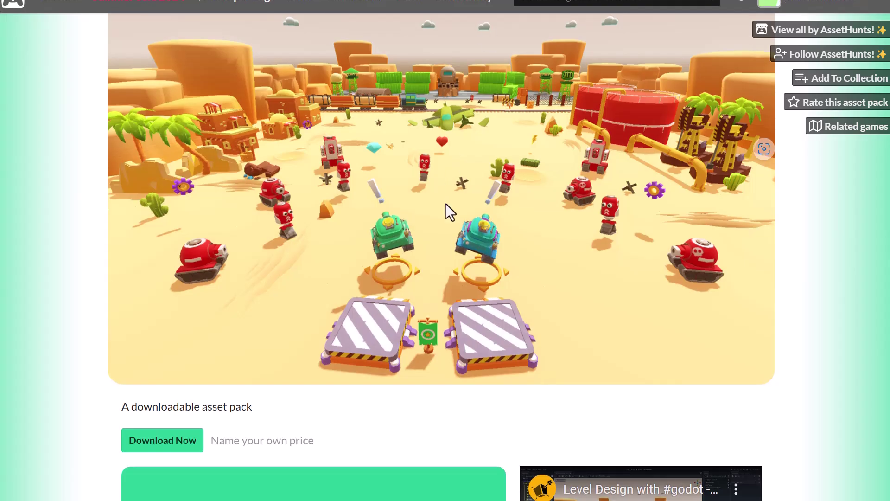
Switch to the browser and look over the Tanks kit page and AssetHunts' full list of asset packs on itch.io
{"action": "scroll", "coordinate": [446, 204], "scroll_direction": "down", "scroll_amount": 2}
{"action": "scroll", "coordinate": [446, 204], "scroll_direction": "up", "scroll_amount": 2}
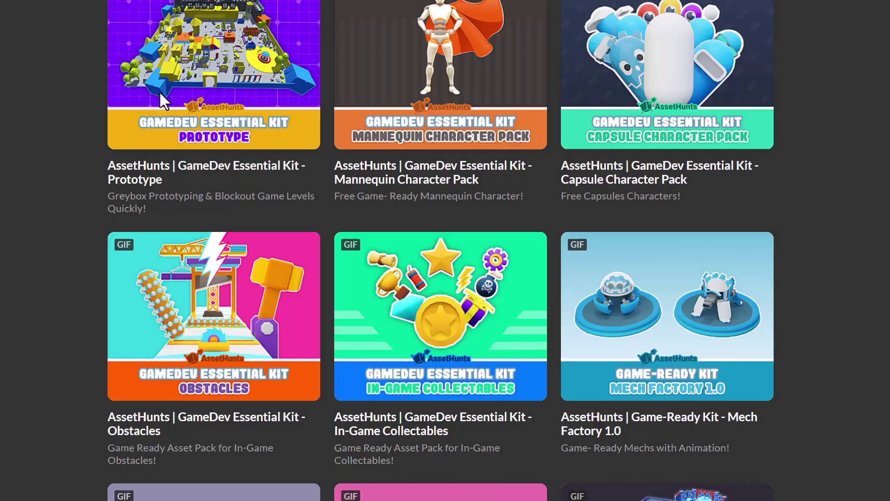
{"action": "scroll", "coordinate": [164, 97], "scroll_direction": "up", "scroll_amount": 8}
{"action": "scroll", "coordinate": [402, 200], "scroll_direction": "down", "scroll_amount": 6}
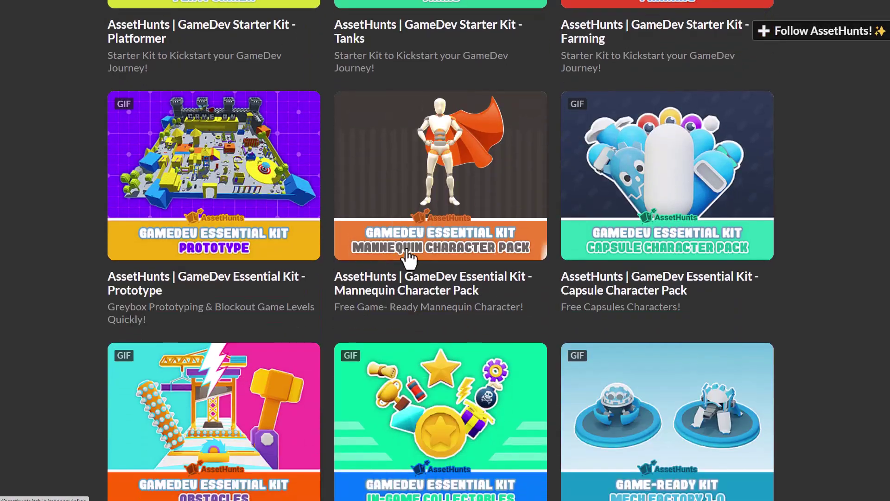
{"action": "scroll", "coordinate": [693, 327], "scroll_direction": "down", "scroll_amount": 8}
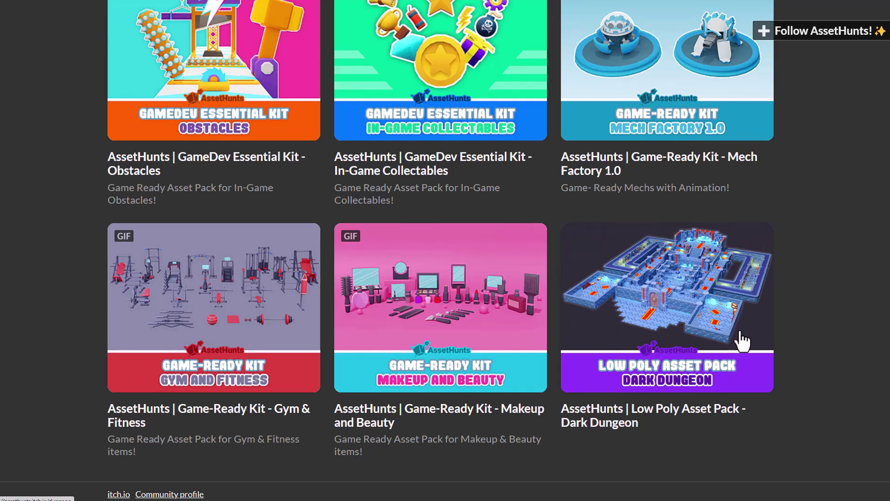
{"action": "scroll", "coordinate": [684, 285], "scroll_direction": "up", "scroll_amount": 7}
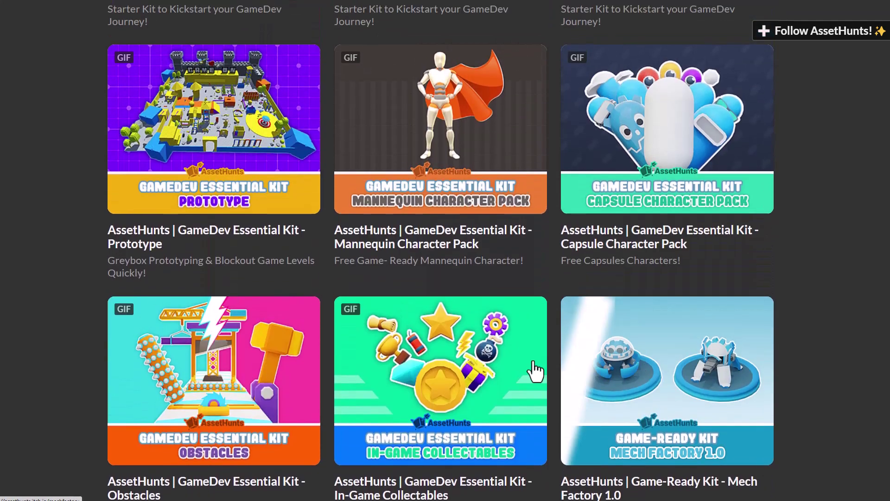
{"action": "scroll", "coordinate": [318, 175], "scroll_direction": "up", "scroll_amount": 7}
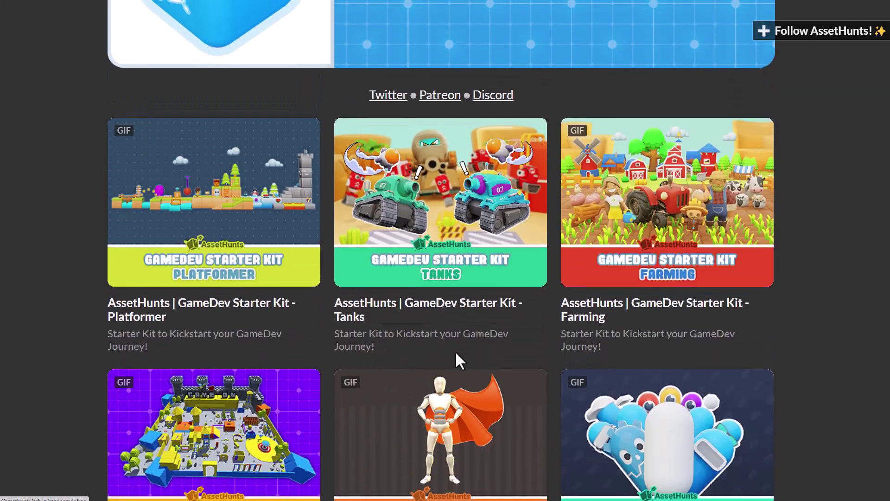